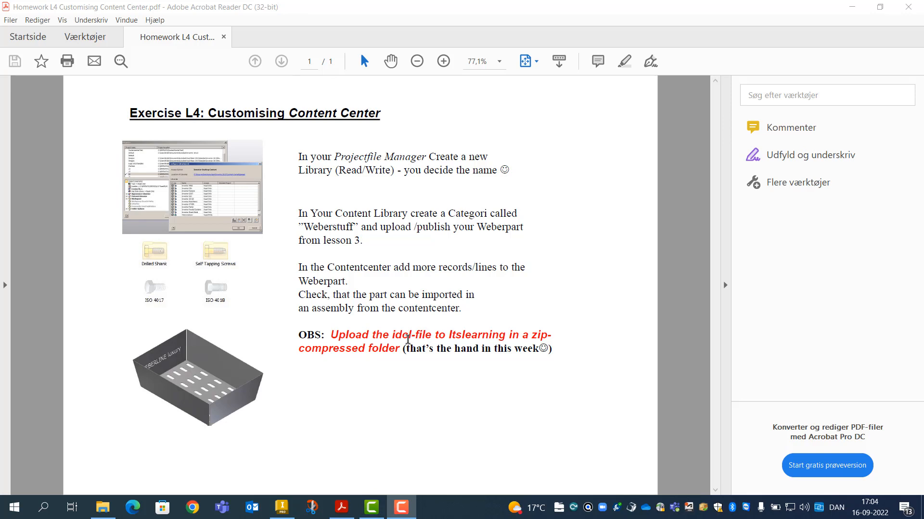
Read the Content Center exercise PDF, highlighting 'idcl' and 'publish', then switch to Inventor
{"action": "left_click_drag", "start_coordinate": [393, 333], "coordinate": [412, 336]}
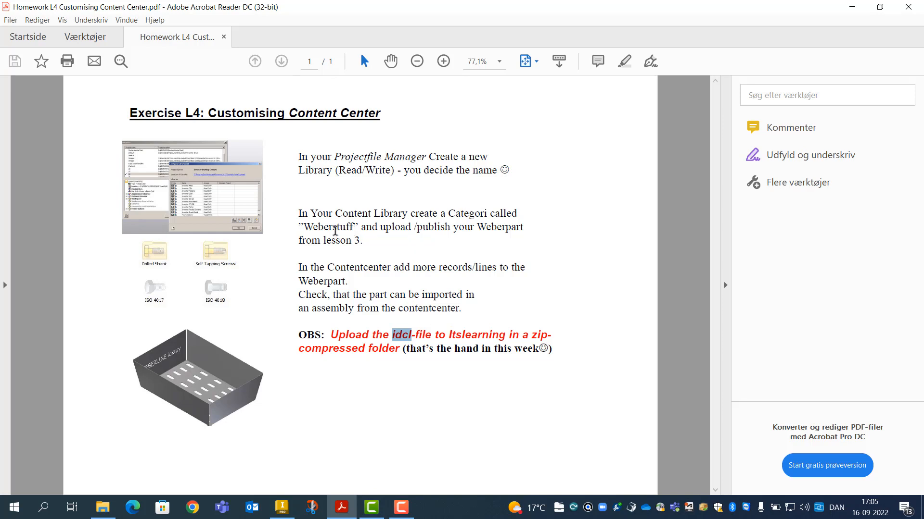
{"action": "left_click_drag", "start_coordinate": [416, 227], "coordinate": [450, 227]}
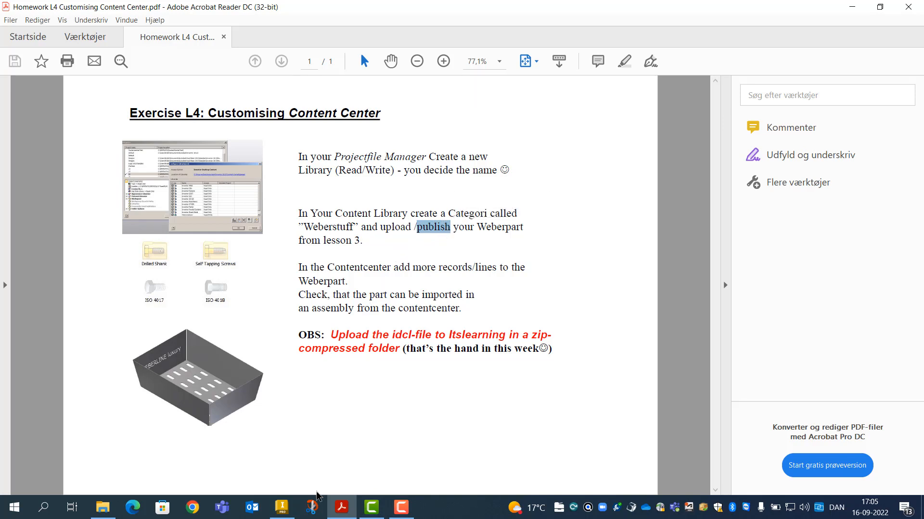
{"action": "left_click", "coordinate": [283, 508]}
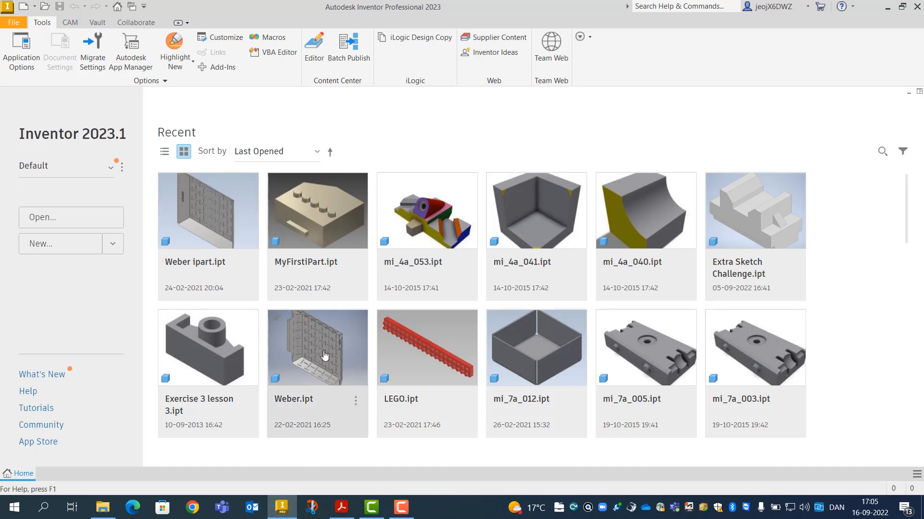
Open Weber ipart.ipt from recent files and show the Manage tab tools
{"action": "left_click", "coordinate": [214, 233]}
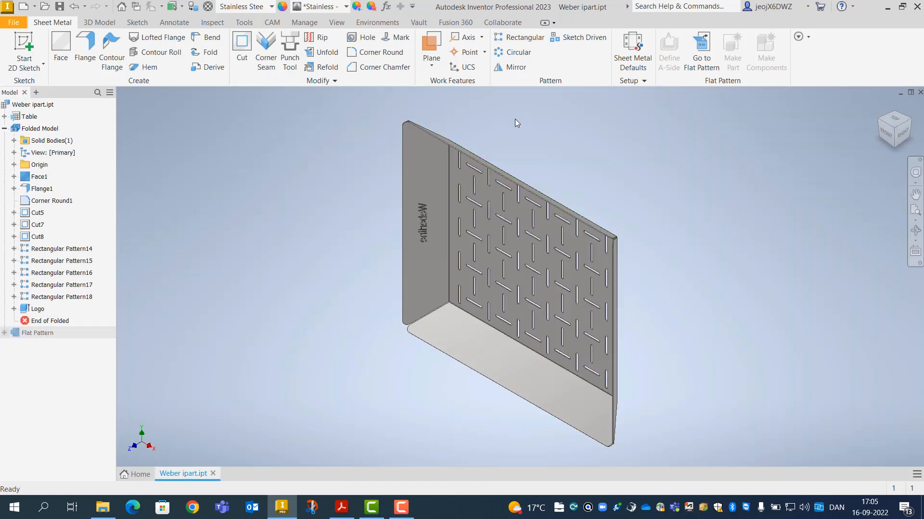
{"action": "left_click", "coordinate": [305, 23]}
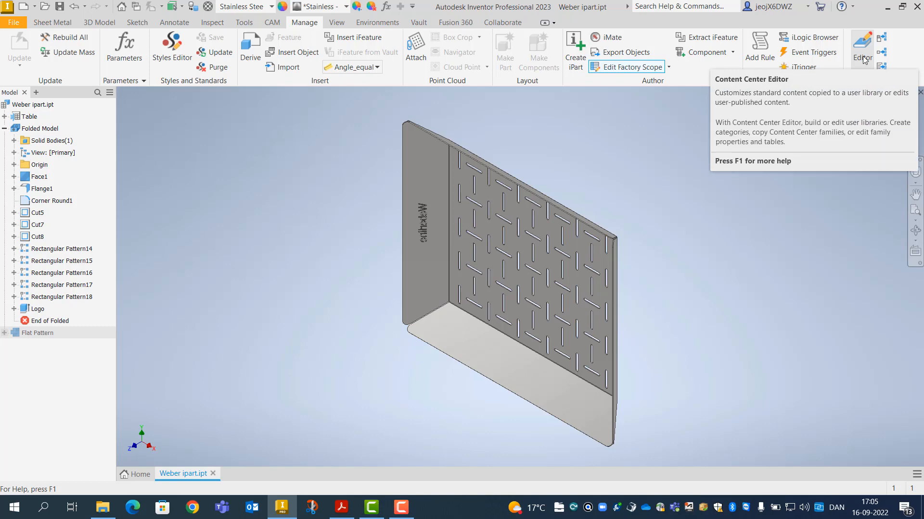
{"action": "left_click", "coordinate": [140, 475]}
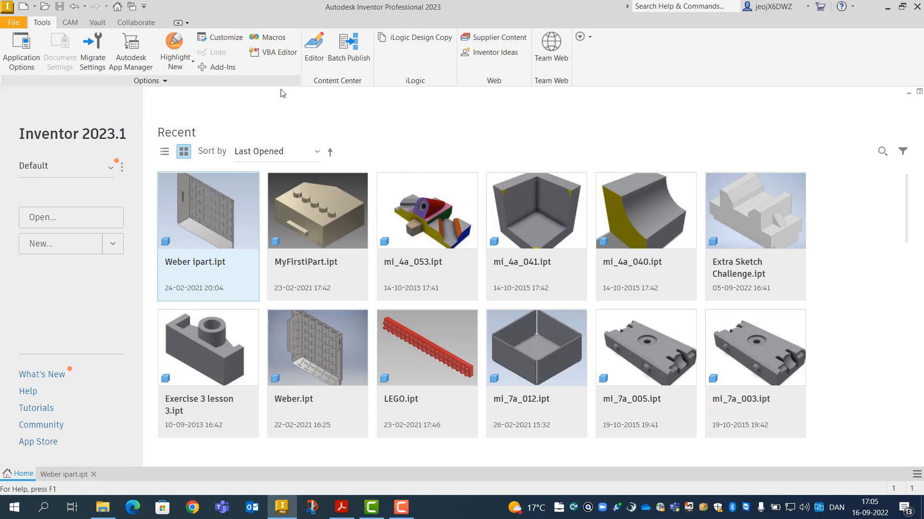
{"action": "left_click", "coordinate": [67, 475]}
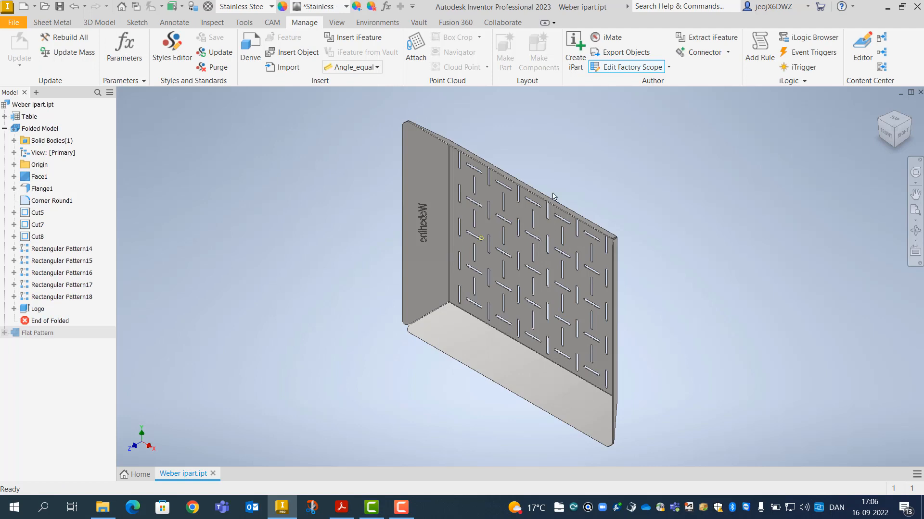
{"action": "left_click", "coordinate": [880, 51]}
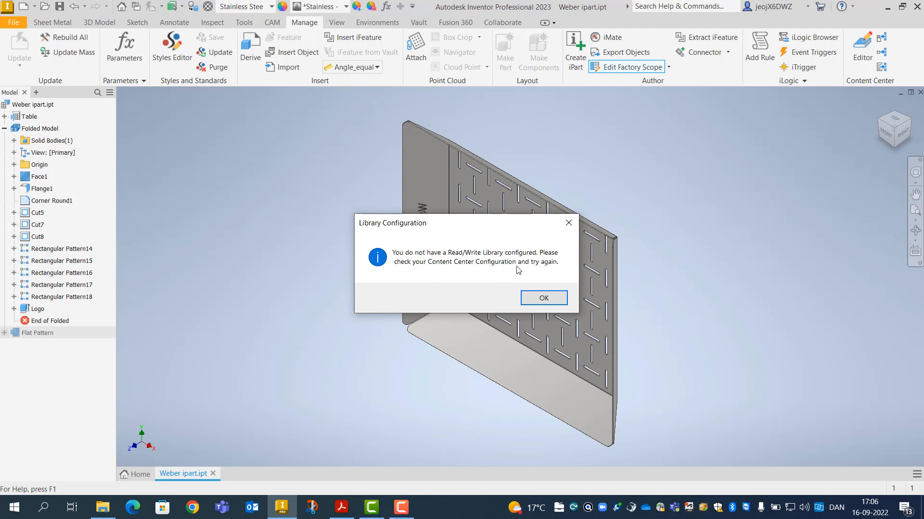
{"action": "left_click", "coordinate": [544, 298]}
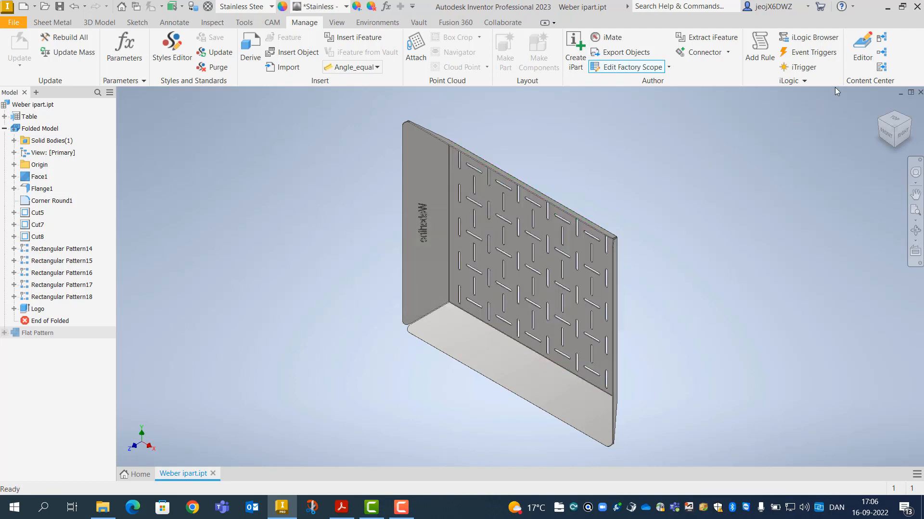
{"action": "left_click", "coordinate": [861, 51]}
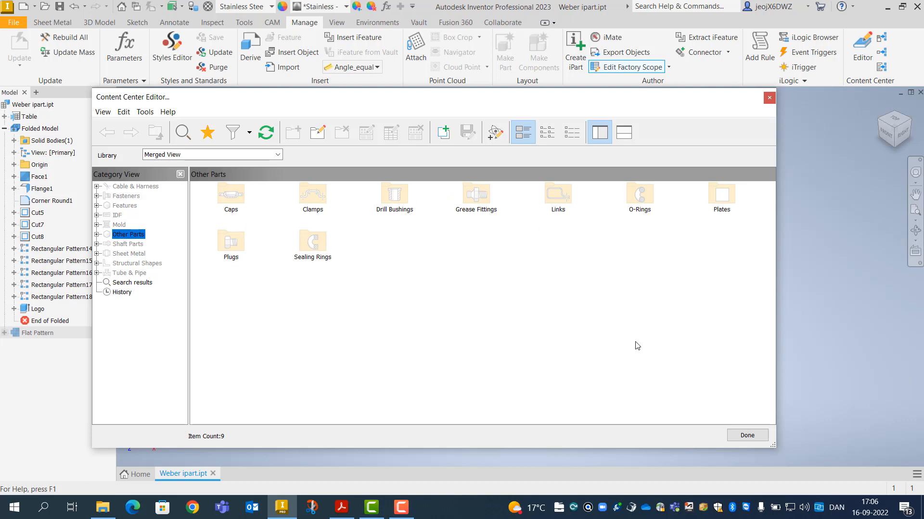
{"action": "left_click", "coordinate": [747, 436]}
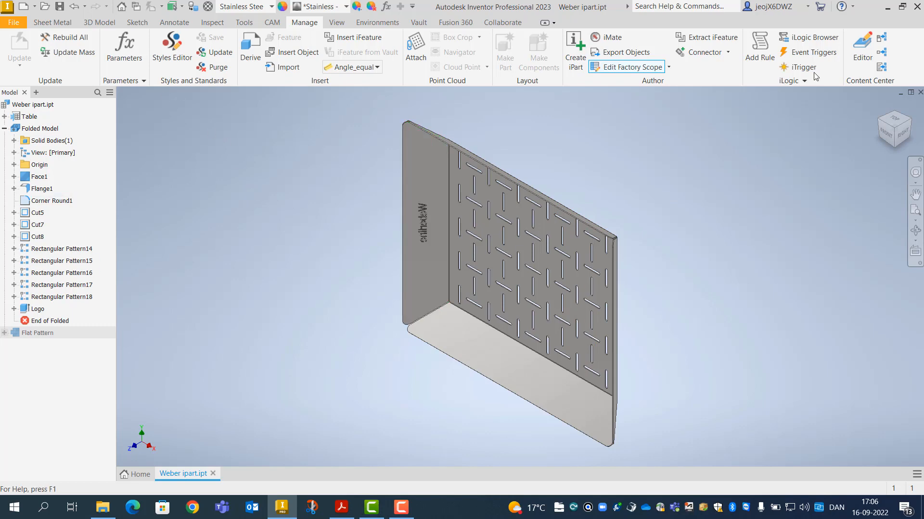
Close Weber ipart and choose Settings from the current project's options menu
{"action": "left_click", "coordinate": [919, 93]}
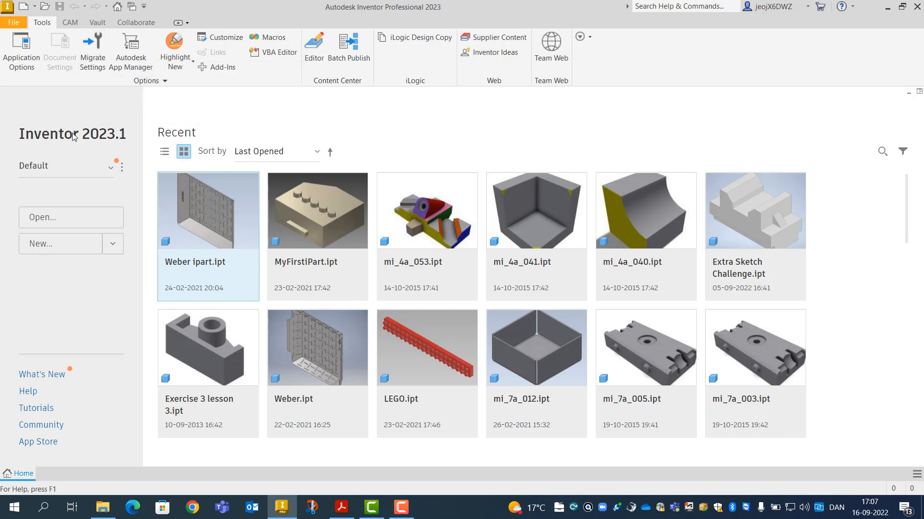
{"action": "left_click", "coordinate": [122, 169]}
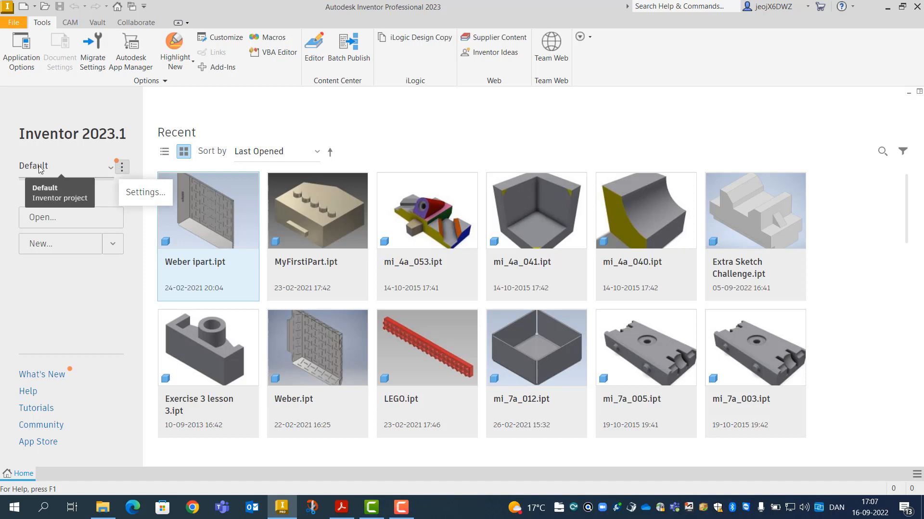
{"action": "left_click", "coordinate": [139, 195]}
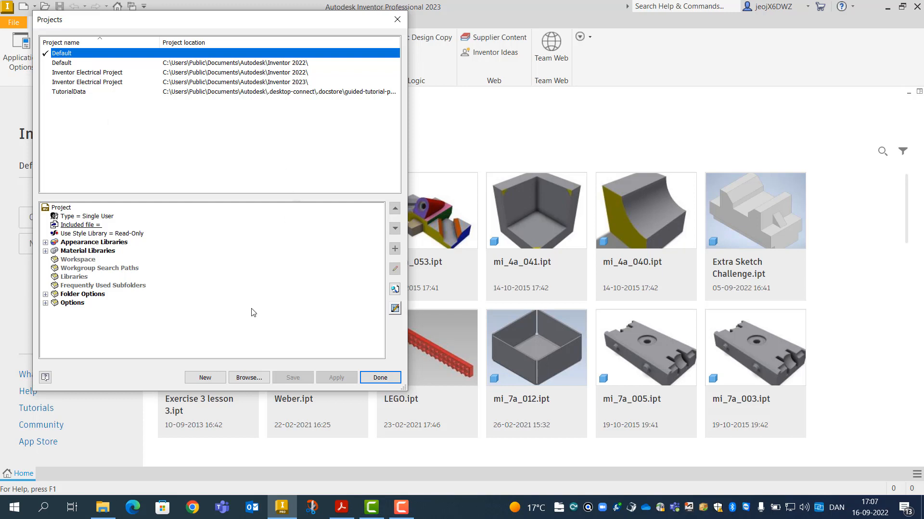
Start a new single-user project and name it Lesson 4
{"action": "left_click", "coordinate": [205, 378]}
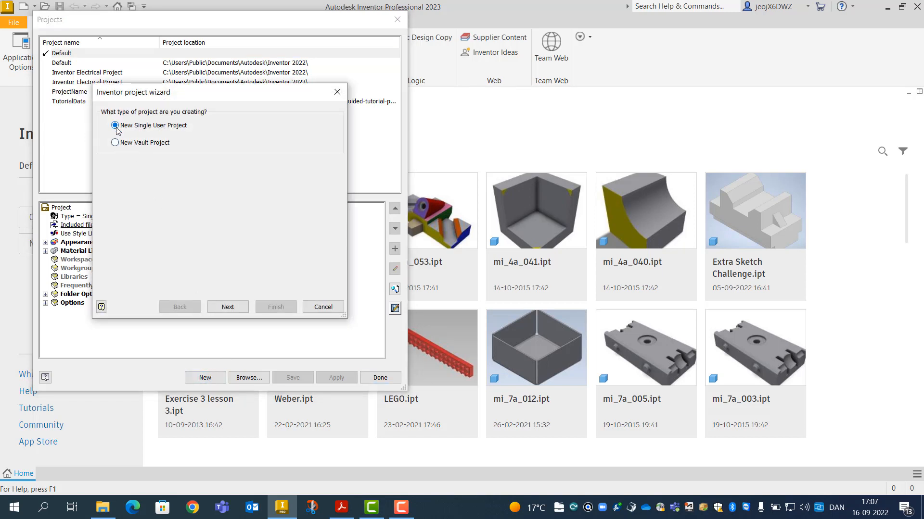
{"action": "left_click", "coordinate": [227, 307]}
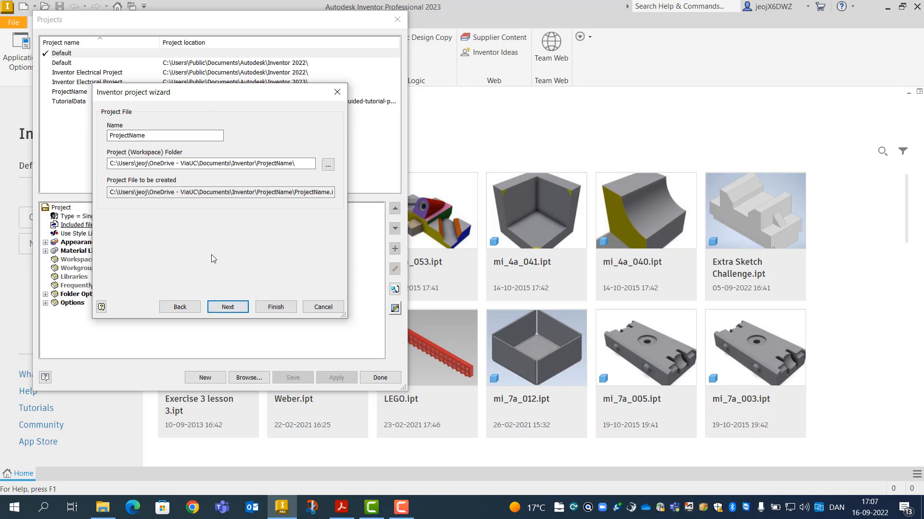
{"action": "left_click_drag", "start_coordinate": [145, 135], "coordinate": [102, 132]}
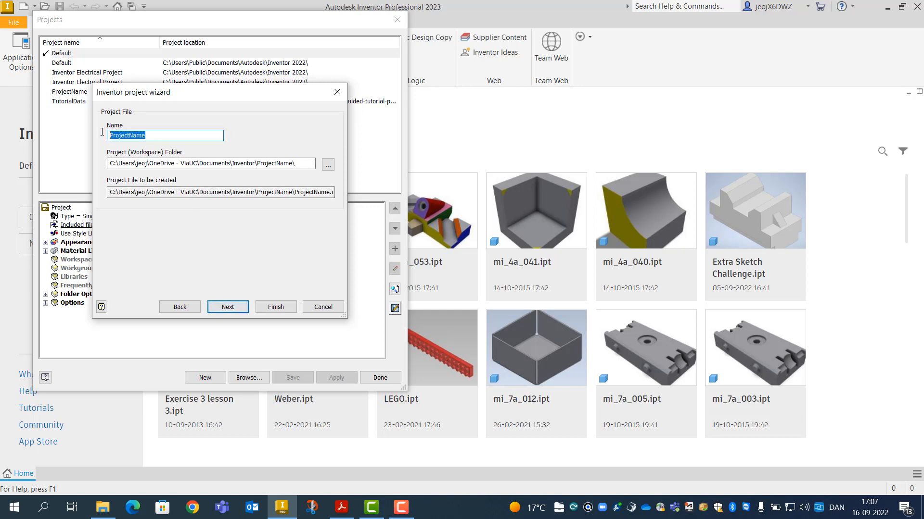
{"action": "type", "text": "Lesson 4"}
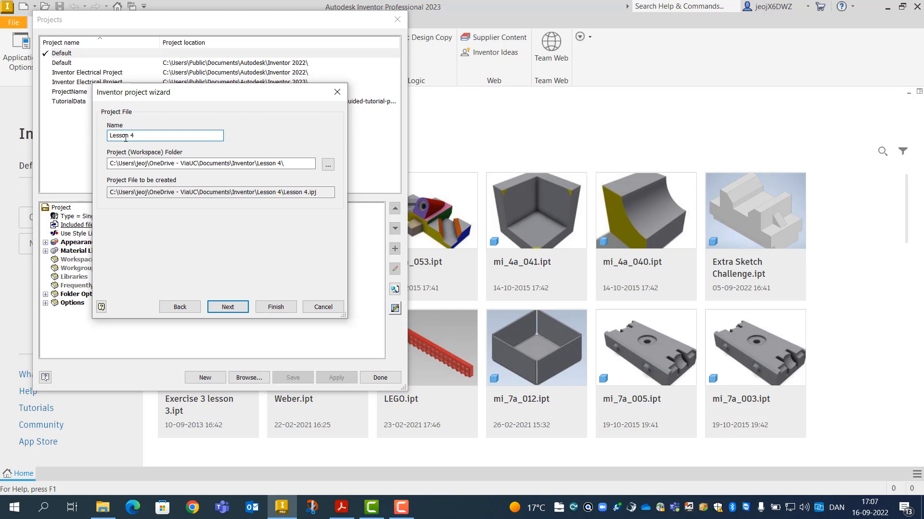
Set the project workspace to X:\CAD2\A22\Lesson 4 and finish creating the project
{"action": "left_click", "coordinate": [327, 166]}
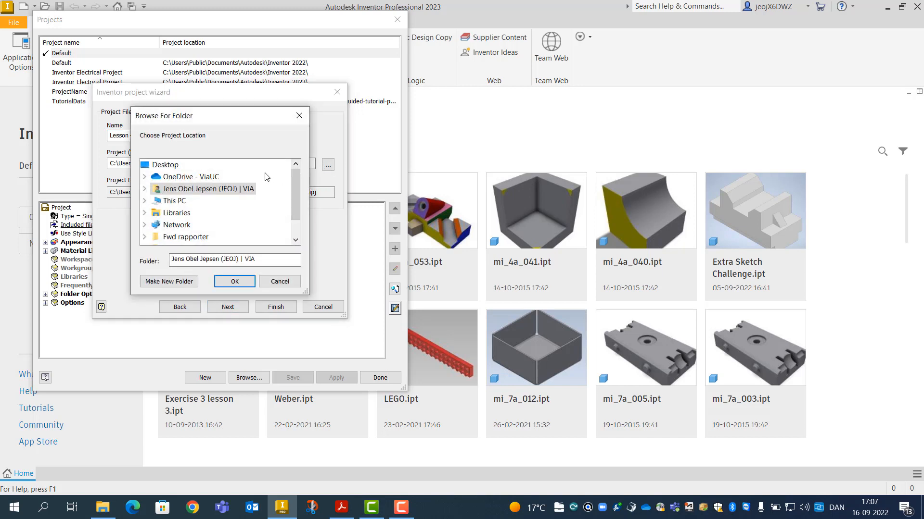
{"action": "left_click", "coordinate": [144, 204]}
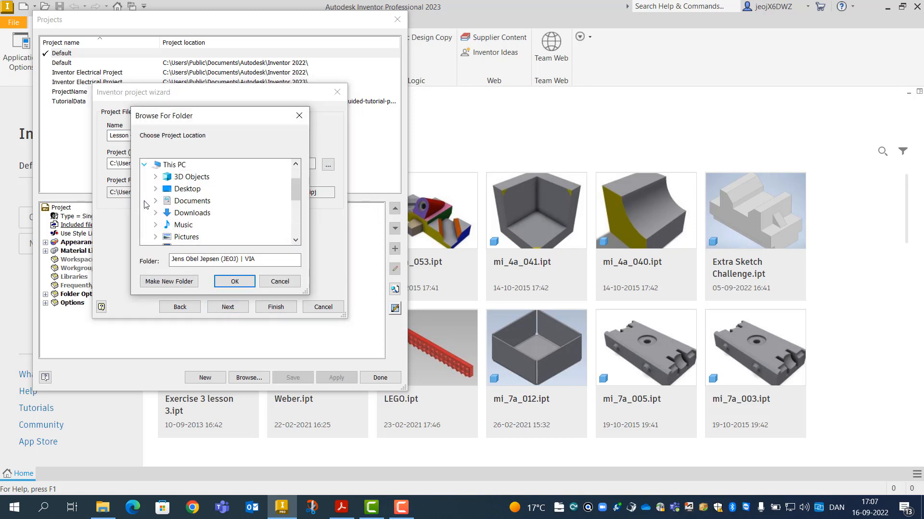
{"action": "scroll", "coordinate": [237, 200], "scroll_direction": "down", "scroll_amount": 3}
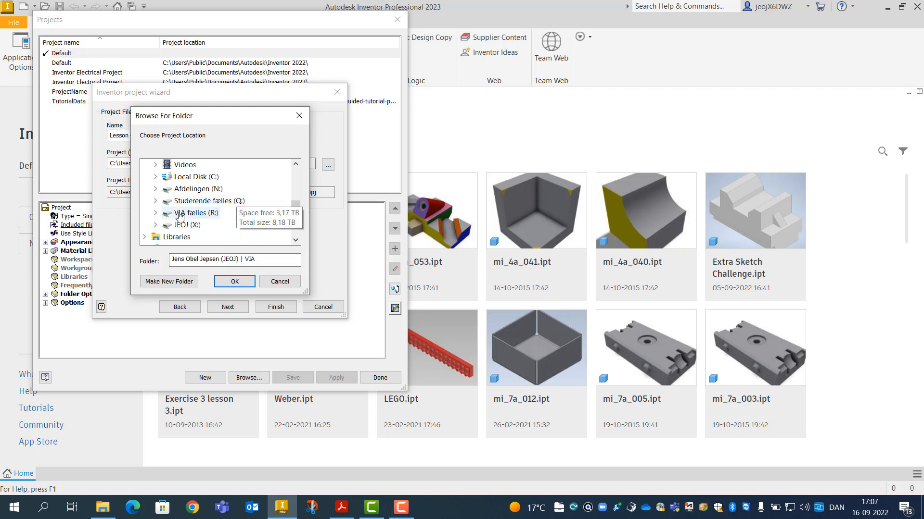
{"action": "left_click", "coordinate": [156, 225]}
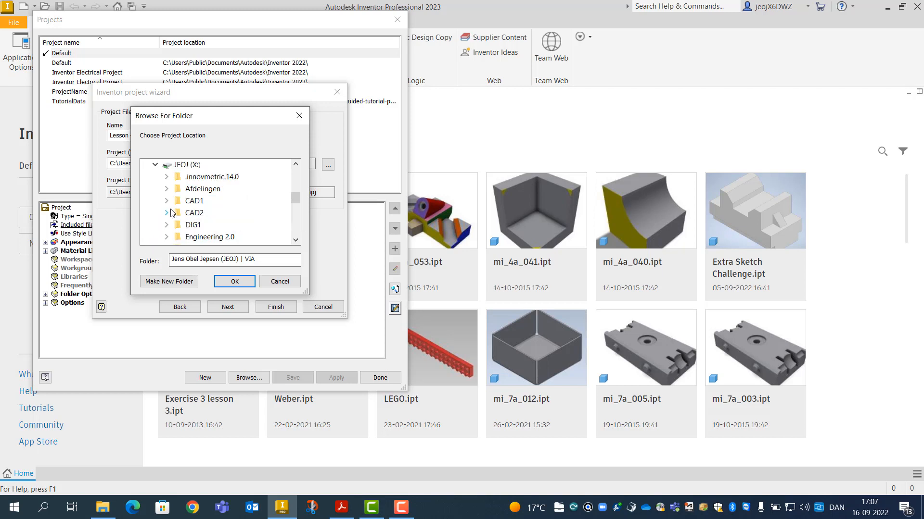
{"action": "left_click", "coordinate": [166, 212]}
{"action": "left_click", "coordinate": [177, 189]}
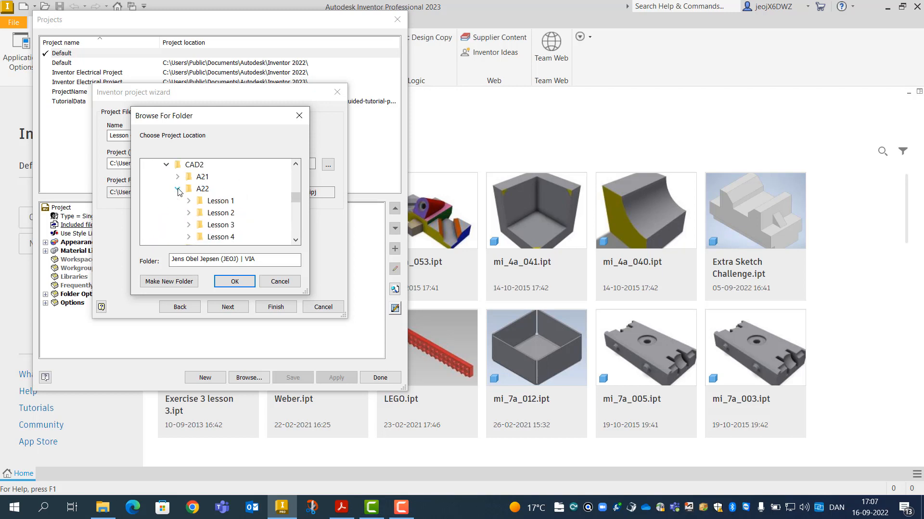
{"action": "left_click", "coordinate": [220, 238]}
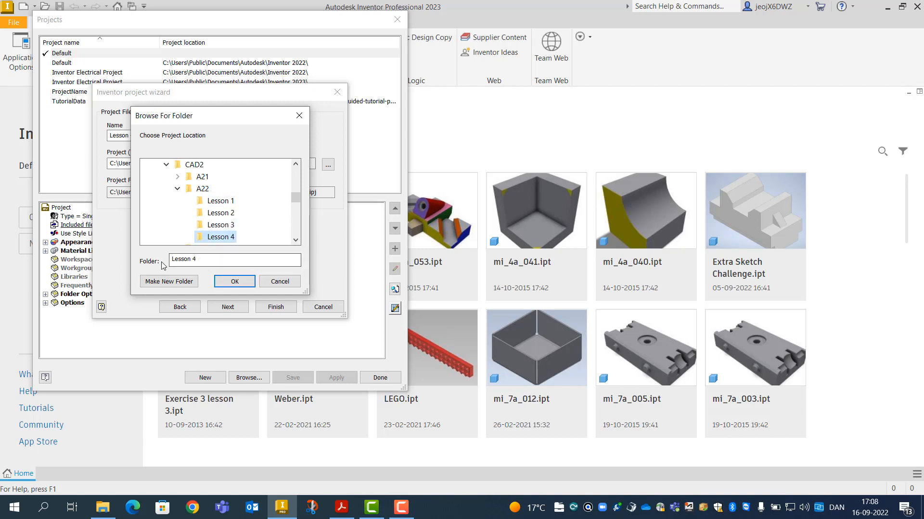
{"action": "left_click", "coordinate": [229, 282]}
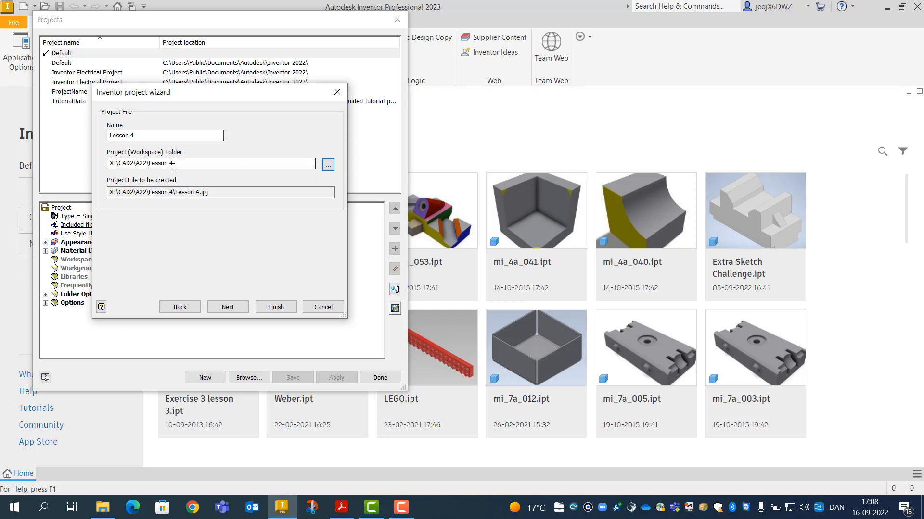
{"action": "left_click", "coordinate": [277, 310]}
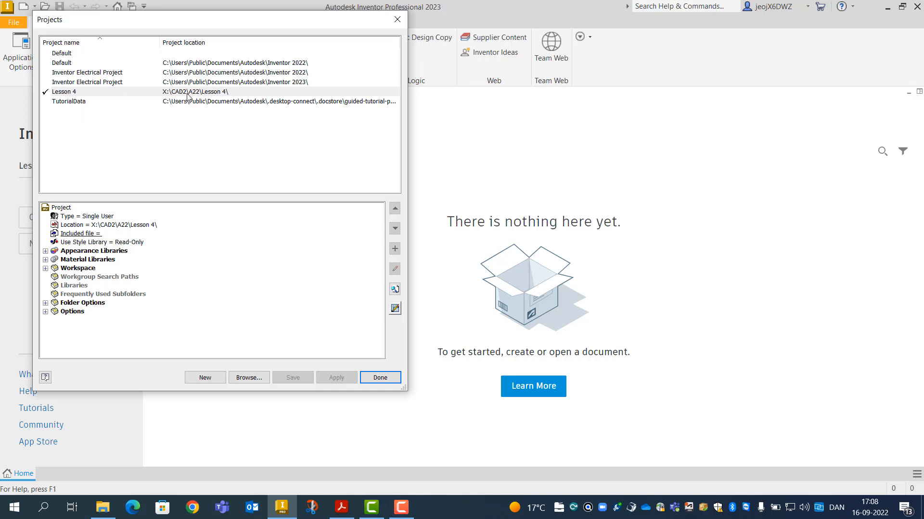
{"action": "left_click_drag", "start_coordinate": [194, 22], "coordinate": [625, 101]}
{"action": "left_click_drag", "start_coordinate": [559, 97], "coordinate": [92, 62]}
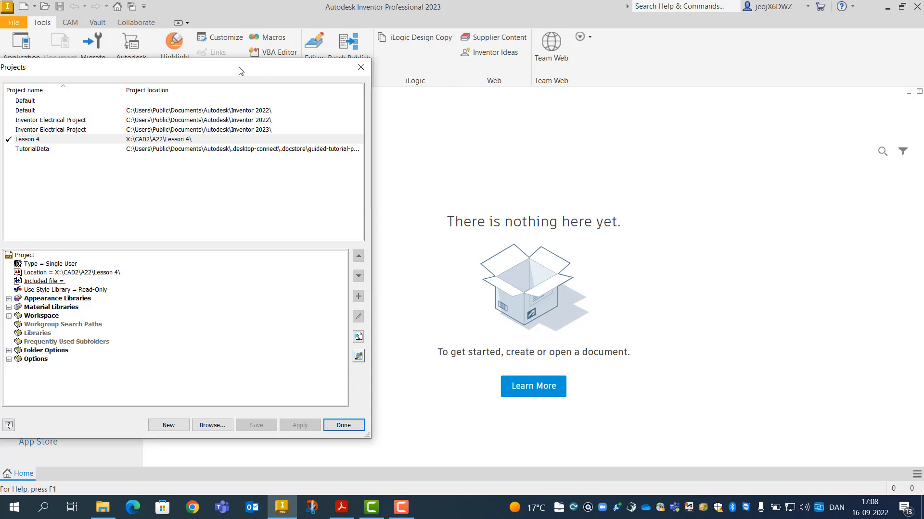
{"action": "left_click_drag", "start_coordinate": [241, 71], "coordinate": [436, 49]}
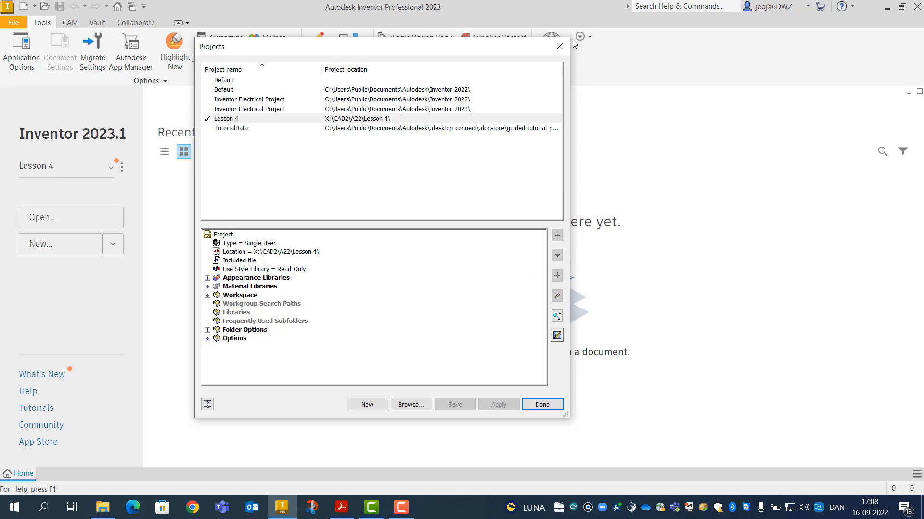
{"action": "left_click", "coordinate": [557, 336]}
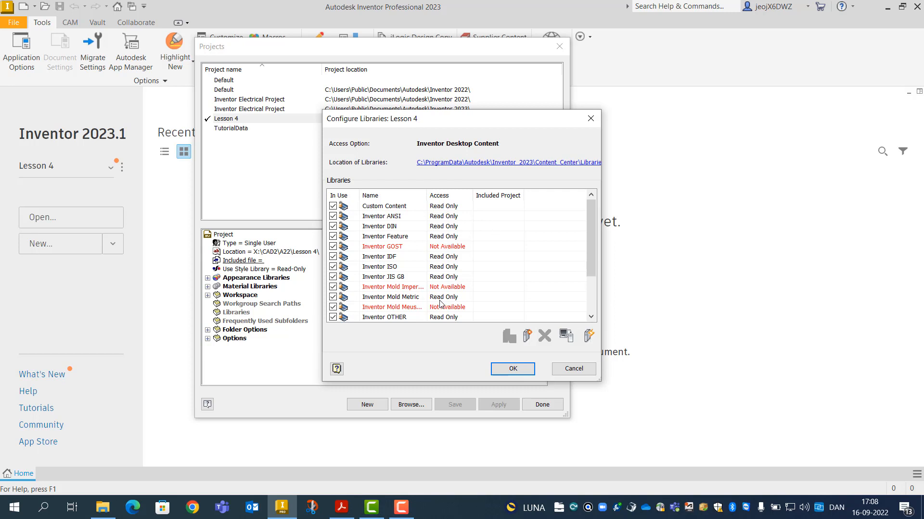
{"action": "scroll", "coordinate": [457, 284], "scroll_direction": "down", "scroll_amount": 1}
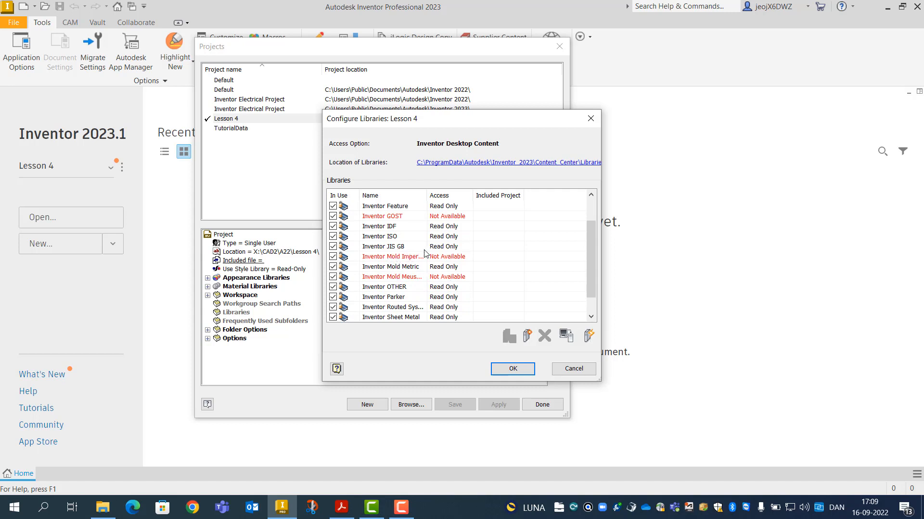
{"action": "scroll", "coordinate": [535, 251], "scroll_direction": "down", "scroll_amount": 1}
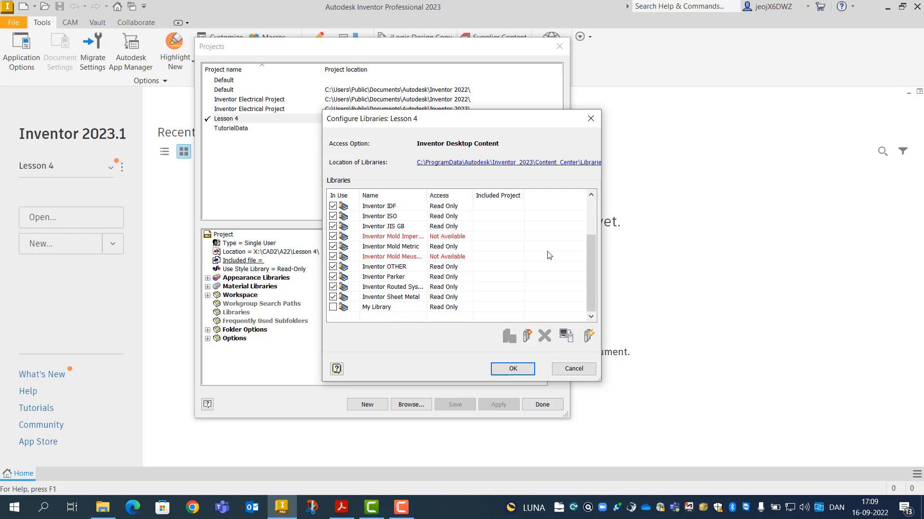
{"action": "scroll", "coordinate": [549, 255], "scroll_direction": "up", "scroll_amount": 2}
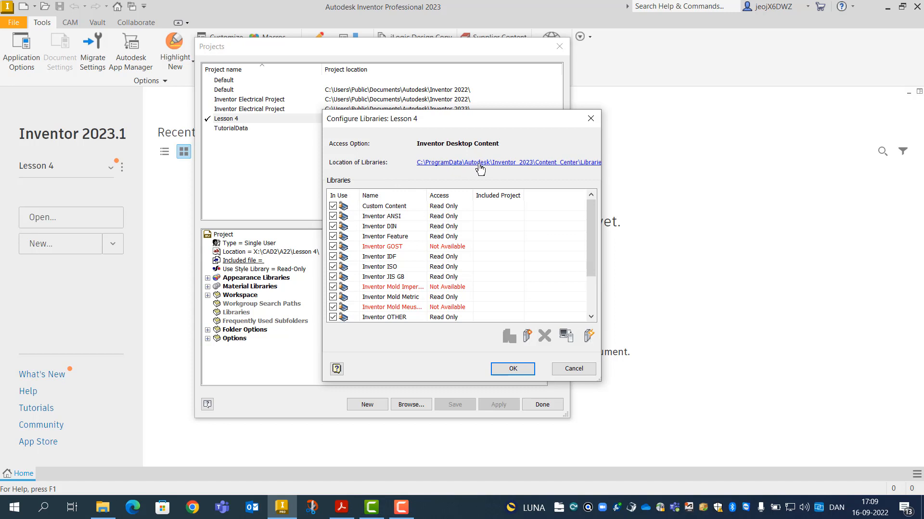
{"action": "left_click", "coordinate": [506, 163]}
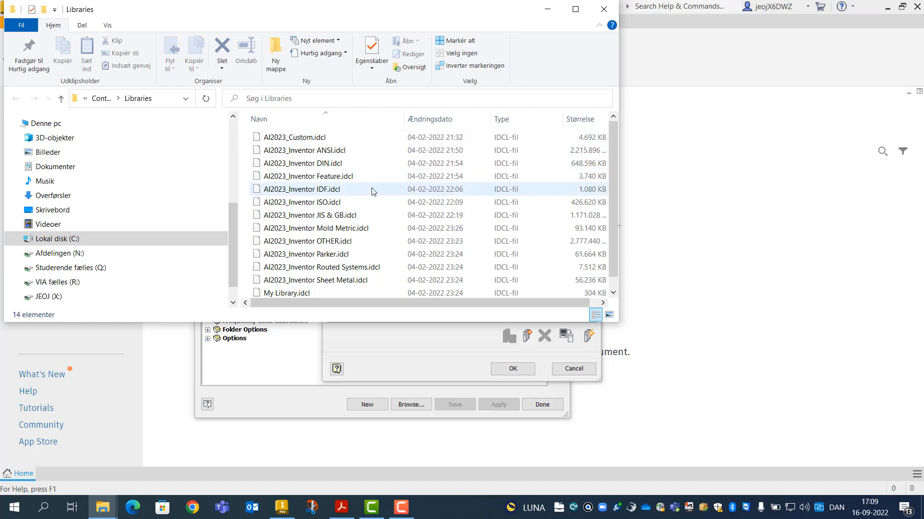
Scroll through the .idcl library files in the Libraries folder, then bring up the homework PDF
{"action": "scroll", "coordinate": [373, 186], "scroll_direction": "down", "scroll_amount": 1}
{"action": "scroll", "coordinate": [373, 188], "scroll_direction": "up", "scroll_amount": 1}
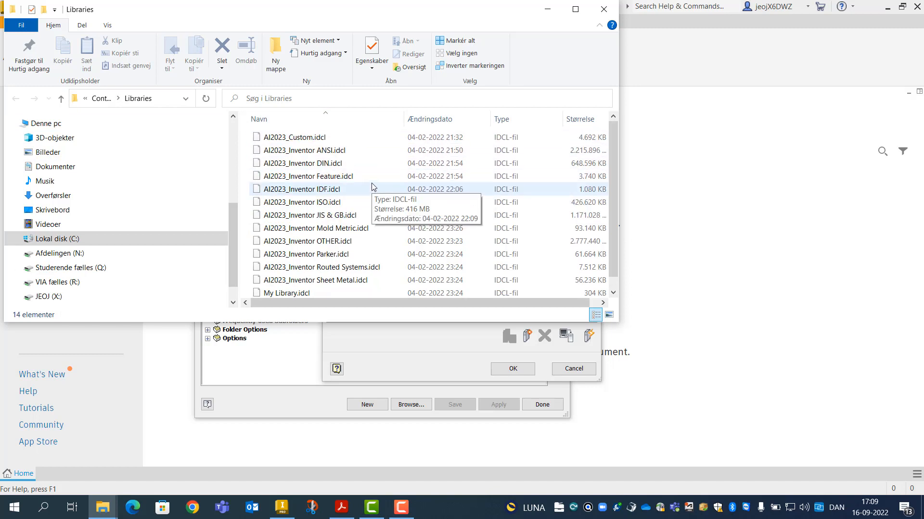
{"action": "scroll", "coordinate": [373, 187], "scroll_direction": "down", "scroll_amount": 1}
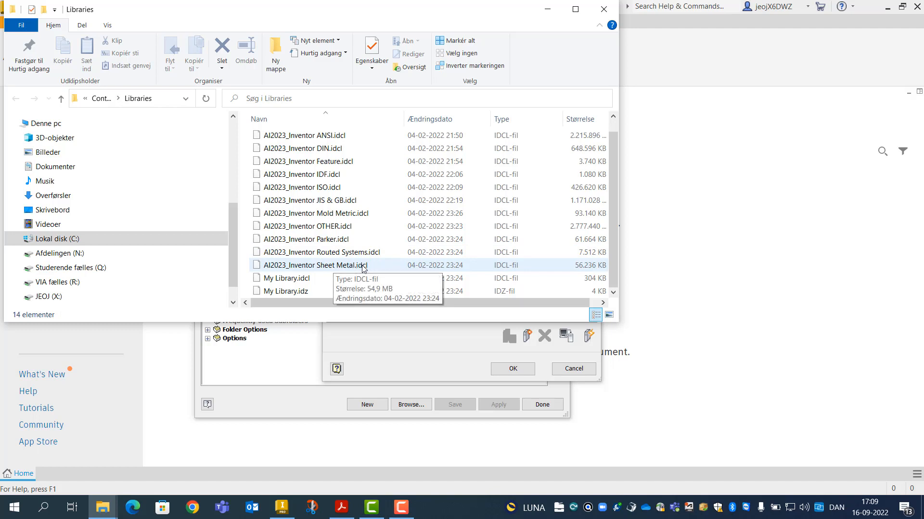
{"action": "left_click", "coordinate": [345, 511]}
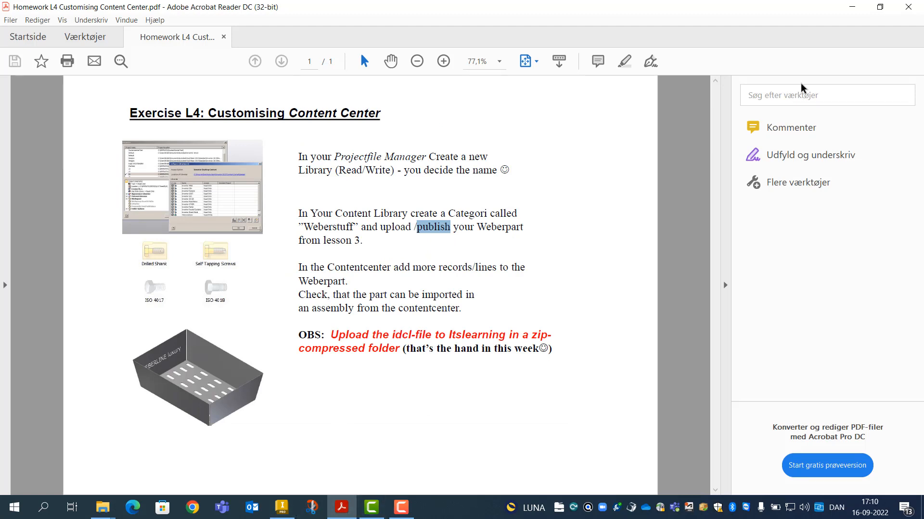
Minimize the Exercise L4 homework PDF to reveal the Libraries folder again
{"action": "left_click", "coordinate": [850, 8]}
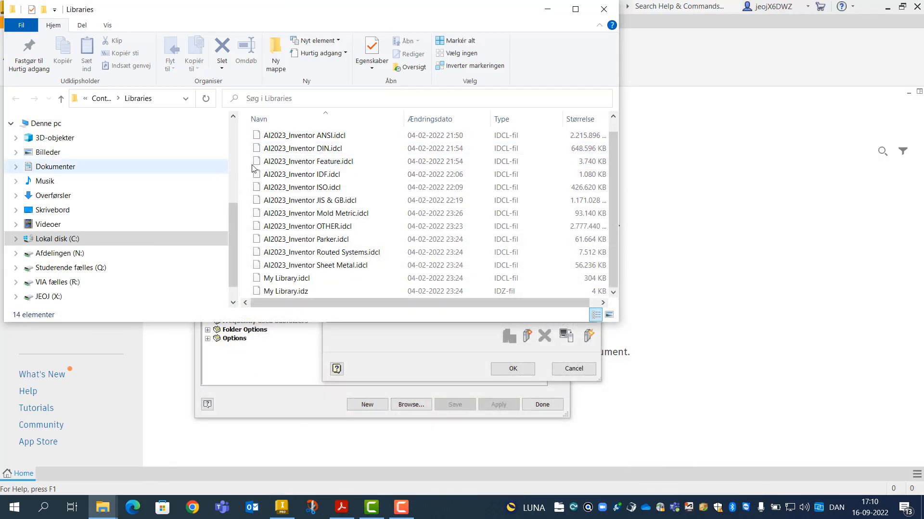
Create a new read/write JEOJ Parts library and accept the updated library configuration
{"action": "left_click", "coordinate": [602, 10]}
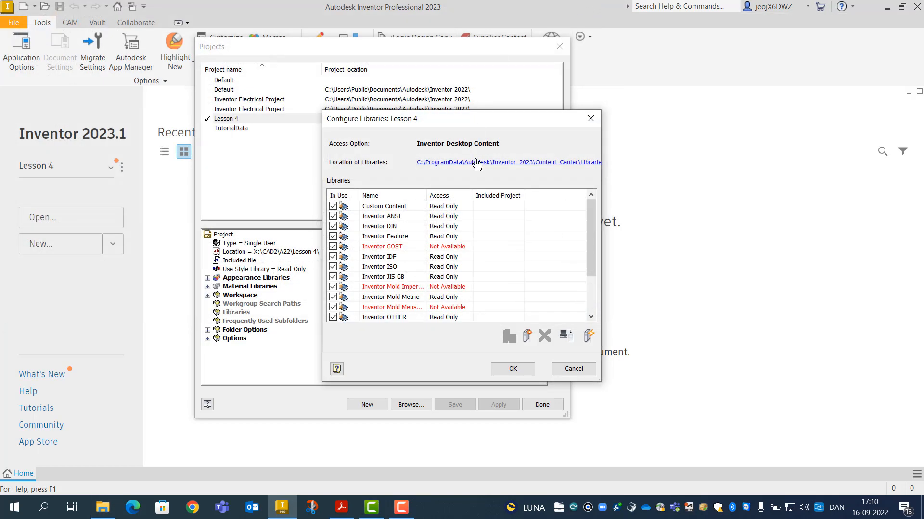
{"action": "left_click", "coordinate": [527, 337]}
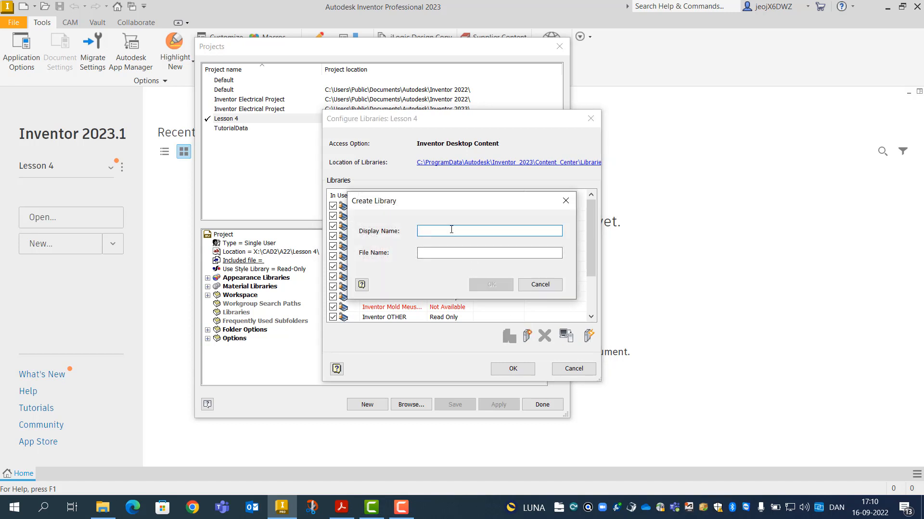
{"action": "type", "text": "JEOJ Parts"}
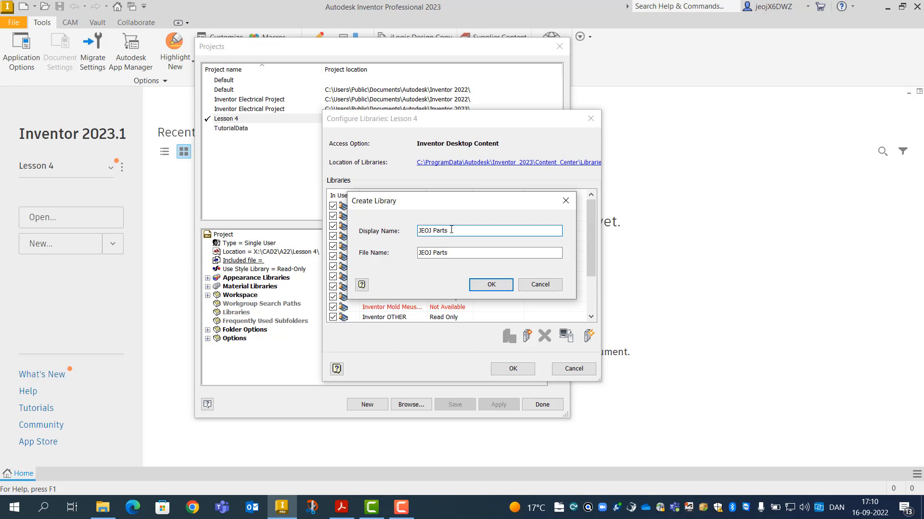
{"action": "left_click", "coordinate": [489, 286]}
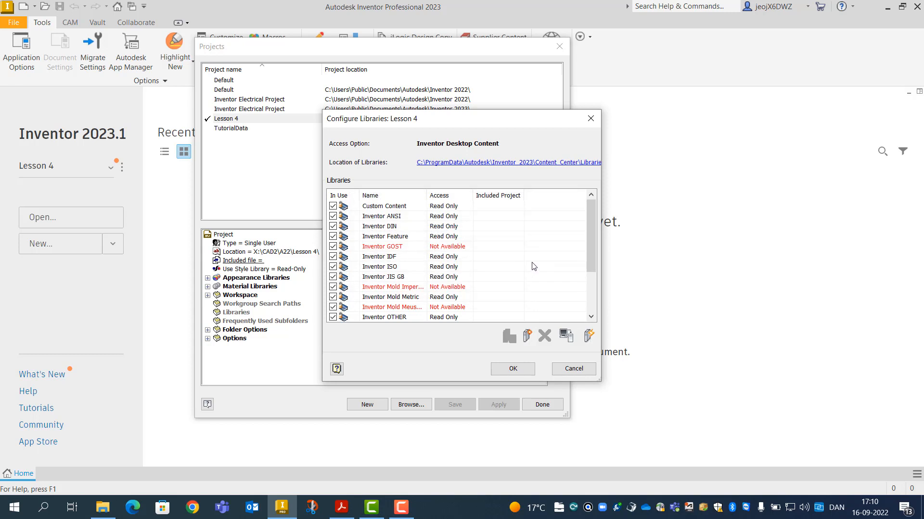
{"action": "scroll", "coordinate": [532, 266], "scroll_direction": "down", "scroll_amount": 2}
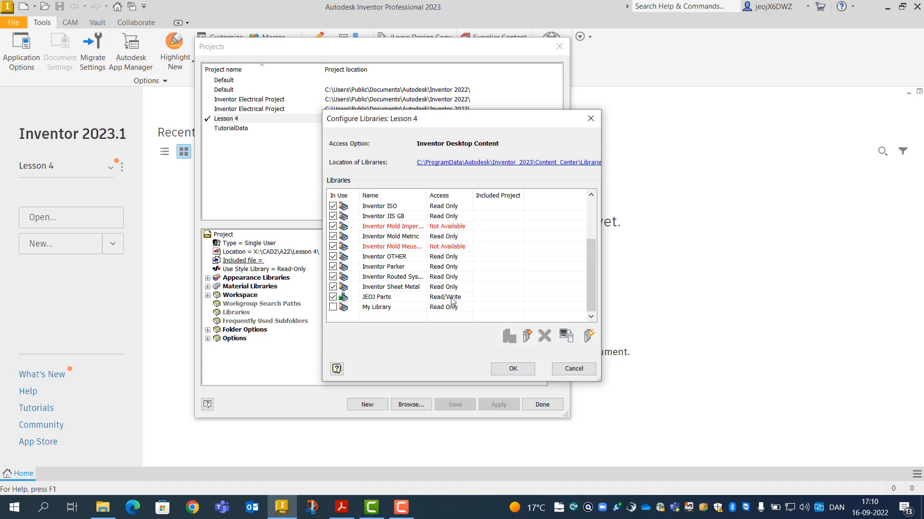
{"action": "left_click", "coordinate": [512, 370]}
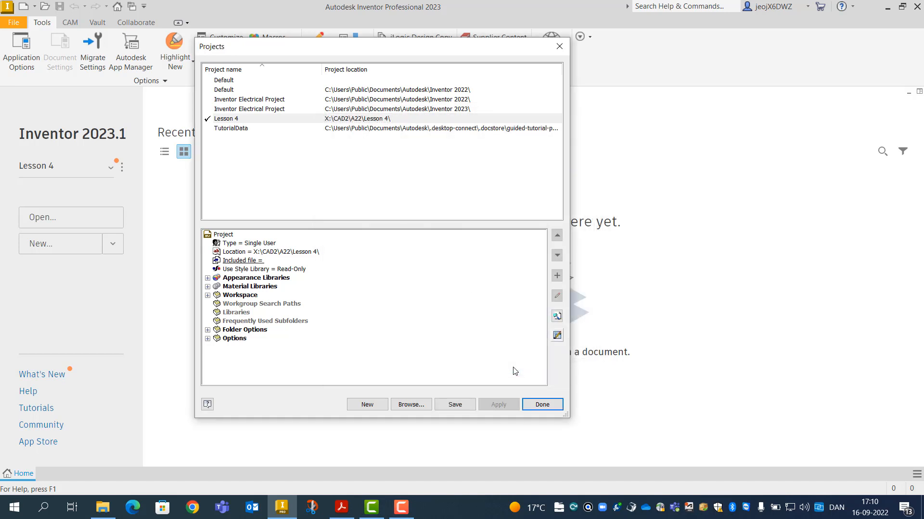
Save the Lesson 4 project changes and close the Projects dialog
{"action": "left_click", "coordinate": [542, 405]}
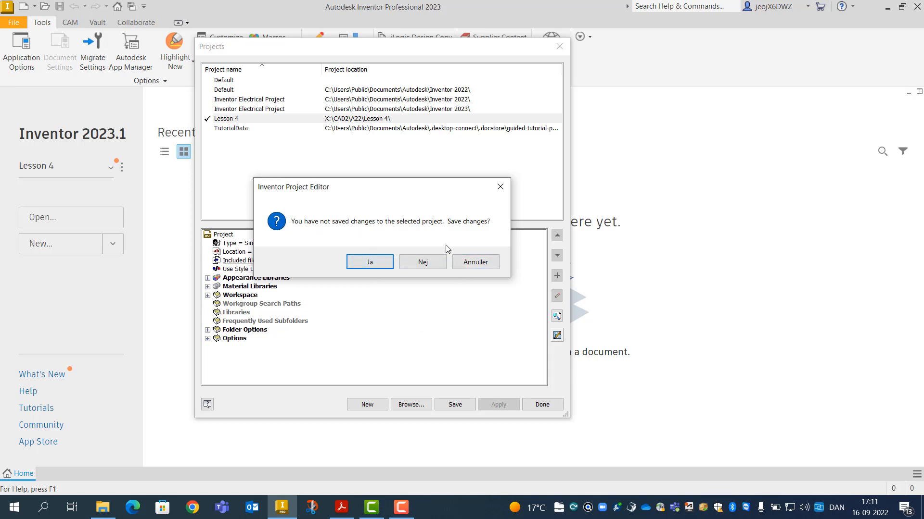
{"action": "left_click", "coordinate": [466, 266]}
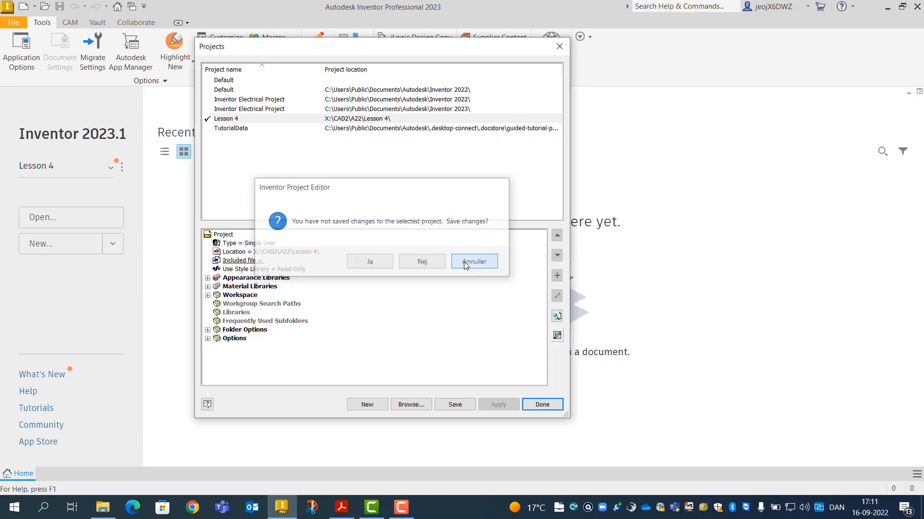
{"action": "left_click", "coordinate": [457, 407]}
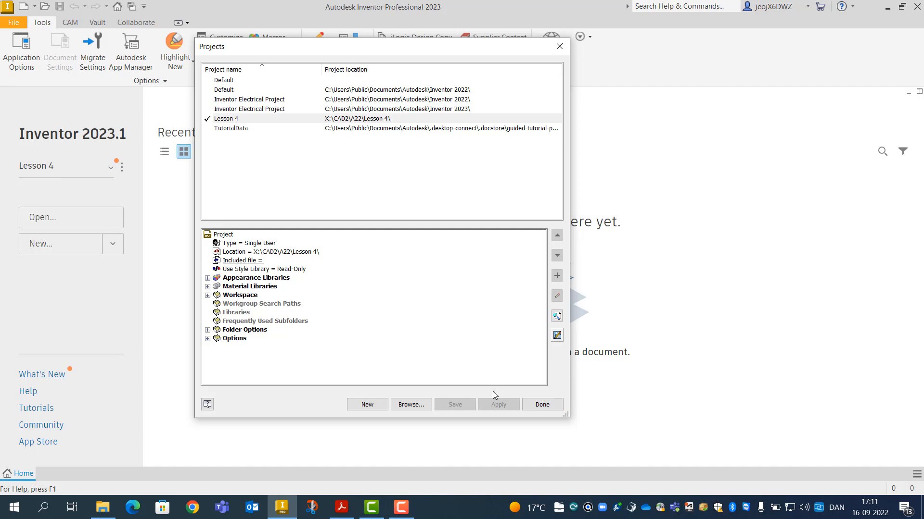
{"action": "left_click", "coordinate": [542, 406]}
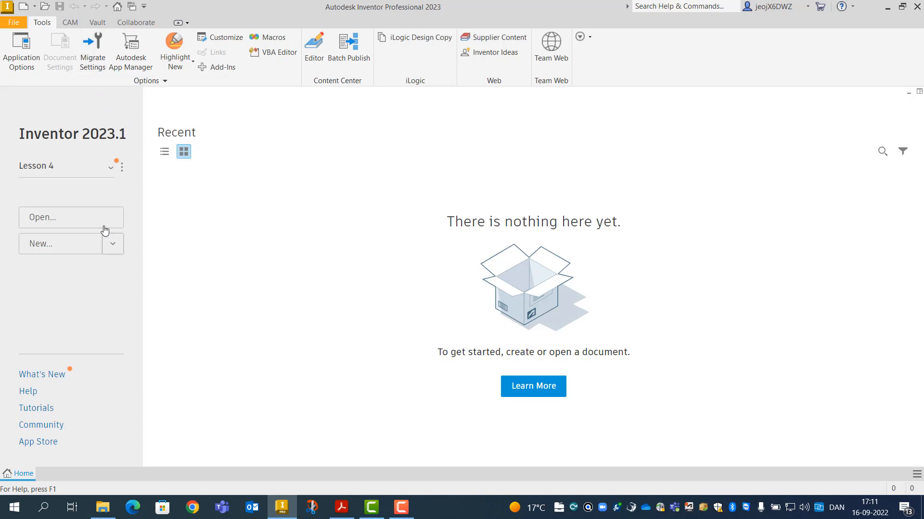
Open Weber ipart.ipt from CAD2 > S21 > Lesson 3, accepting the search-path warning
{"action": "left_click", "coordinate": [45, 9]}
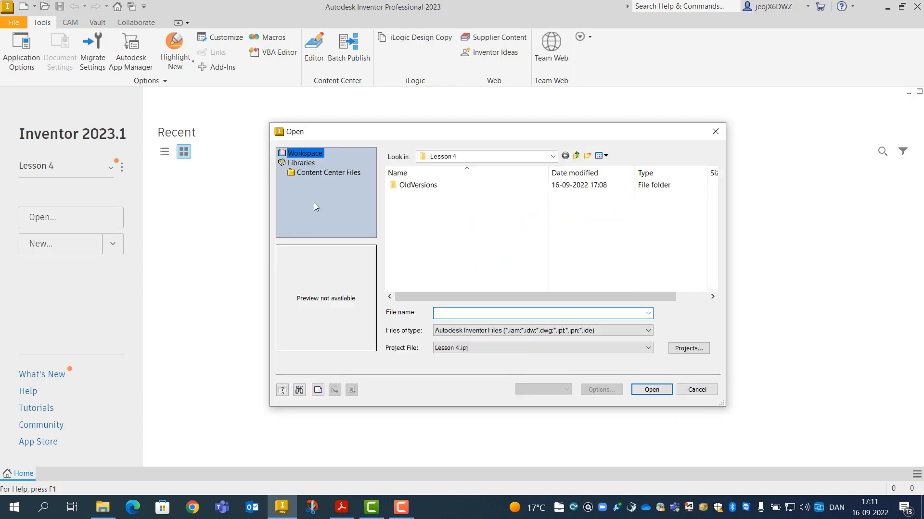
{"action": "left_click", "coordinate": [553, 157]}
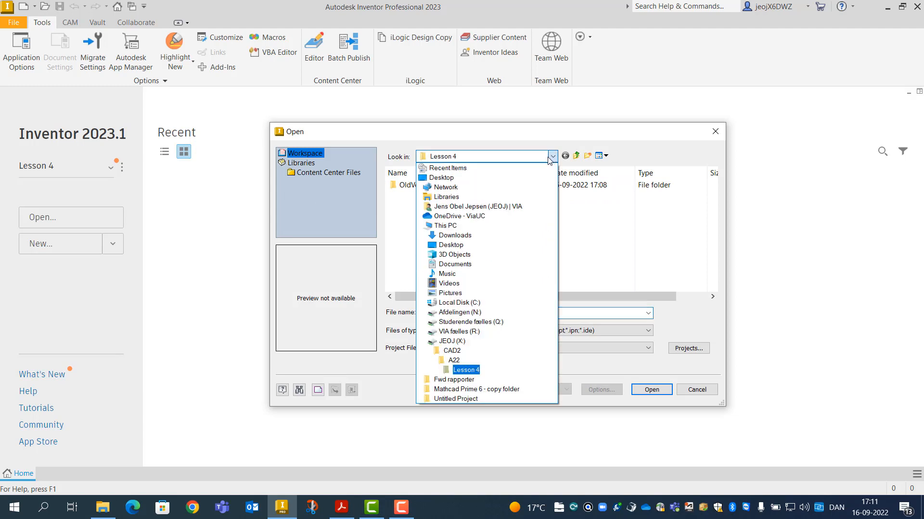
{"action": "left_click", "coordinate": [456, 351]}
{"action": "left_click", "coordinate": [404, 233]}
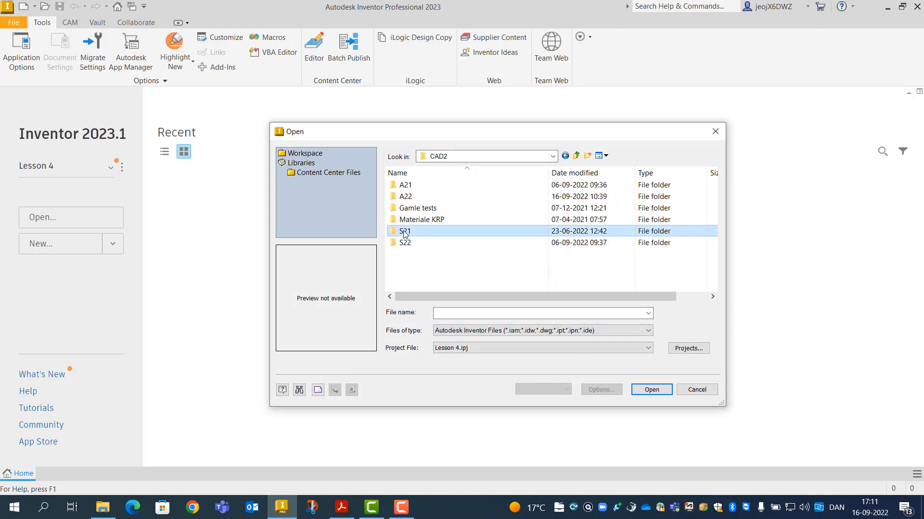
{"action": "double_click", "coordinate": [404, 232]}
{"action": "double_click", "coordinate": [412, 234]}
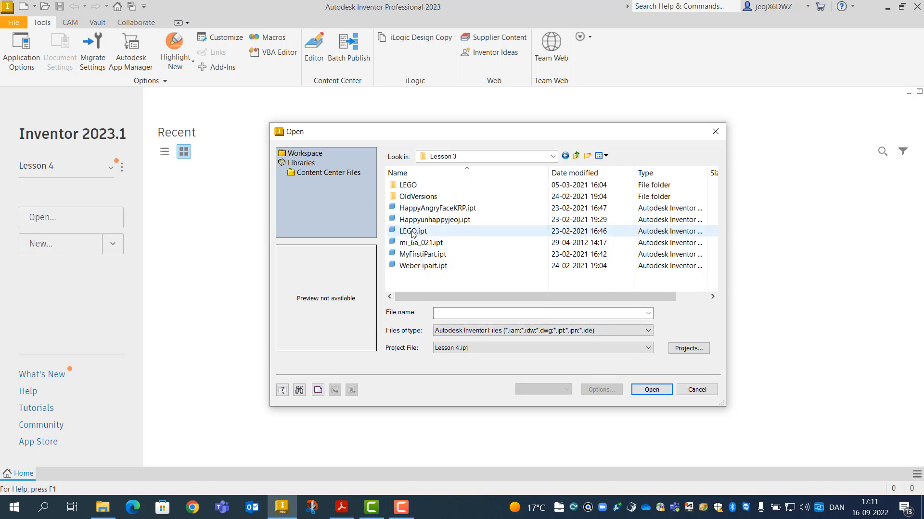
{"action": "double_click", "coordinate": [424, 266]}
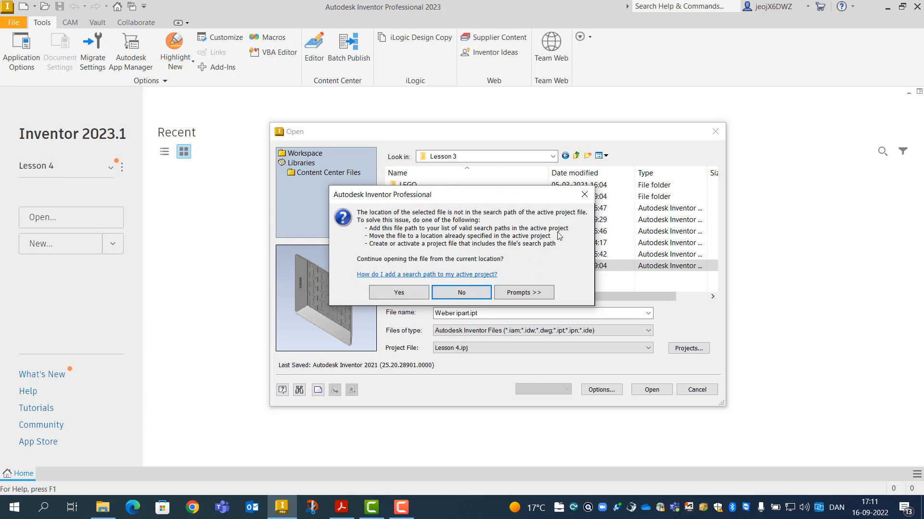
{"action": "left_click", "coordinate": [408, 293]}
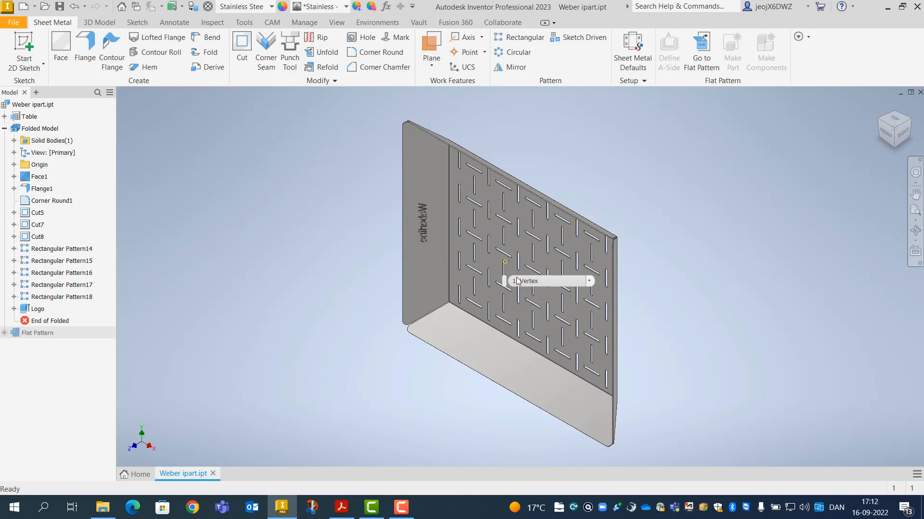
Open the Content Center Editor from the Manage tab and locate the Other Parts category
{"action": "left_click", "coordinate": [310, 25]}
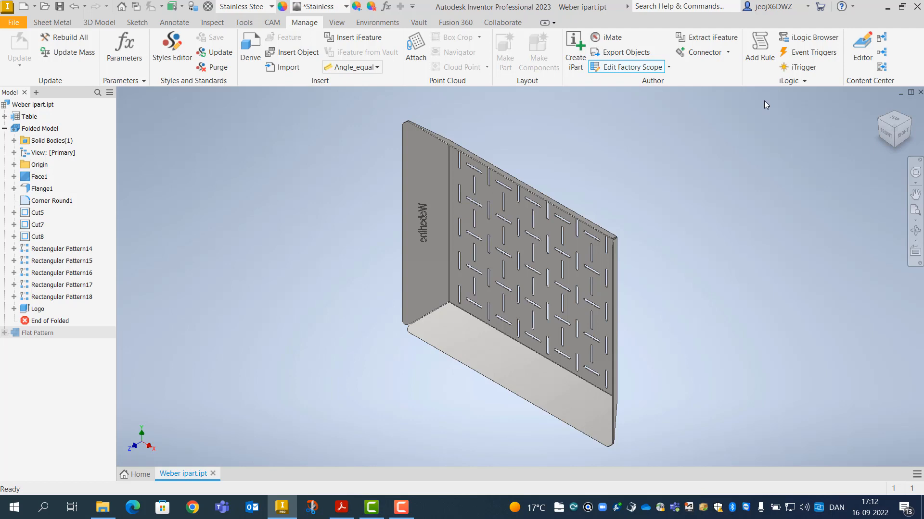
{"action": "left_click", "coordinate": [862, 48]}
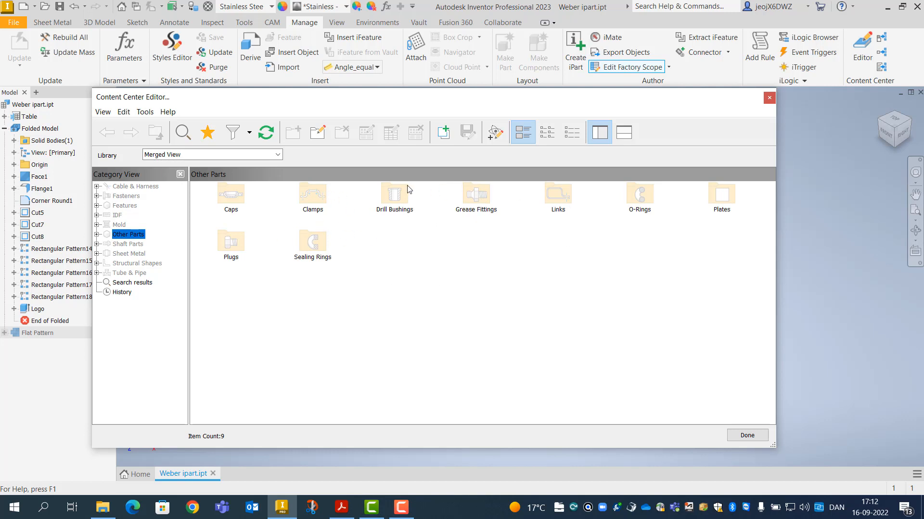
{"action": "left_click", "coordinate": [97, 235]}
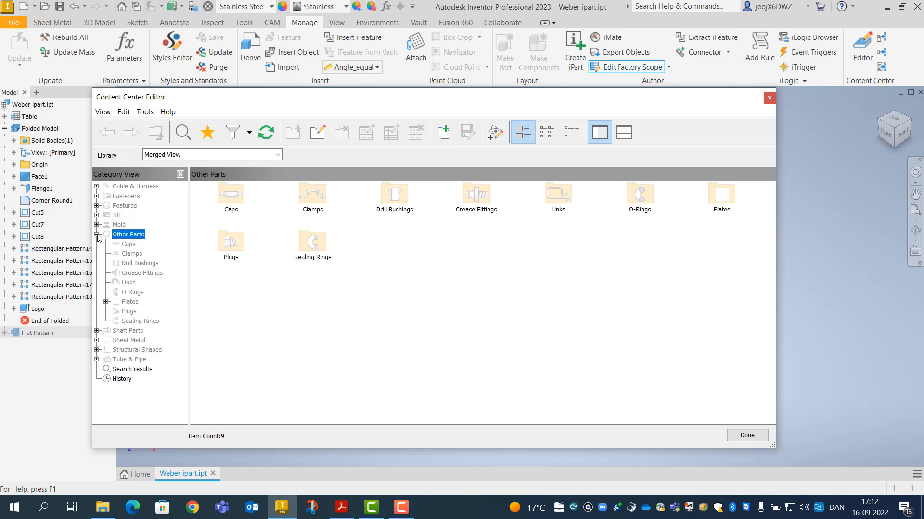
{"action": "left_click", "coordinate": [97, 235]}
Copy the Other Parts category structure into the JEOJ Parts library
{"action": "right_click", "coordinate": [123, 235]}
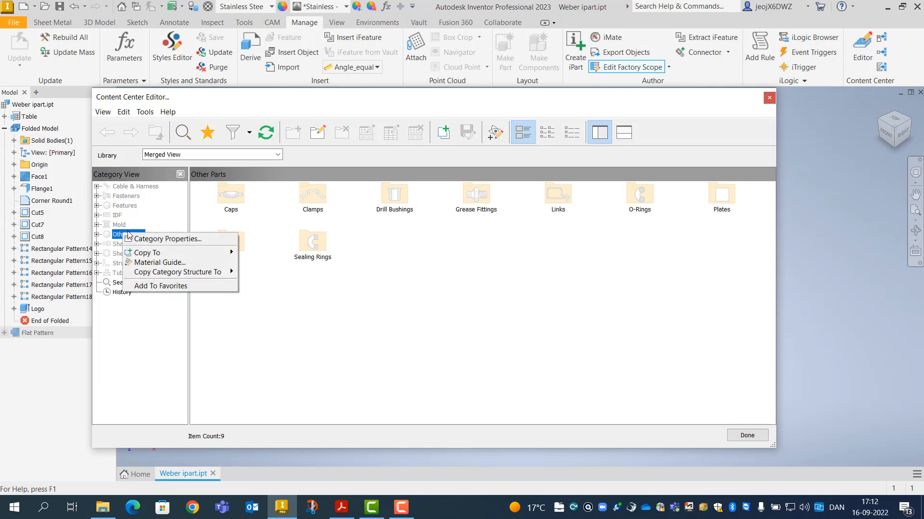
{"action": "mouse_move", "coordinate": [167, 253]}
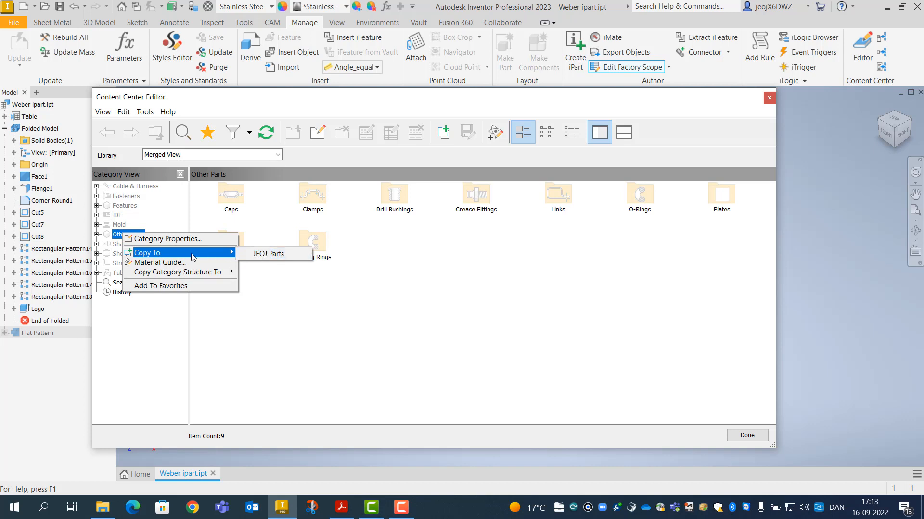
{"action": "mouse_move", "coordinate": [169, 275]}
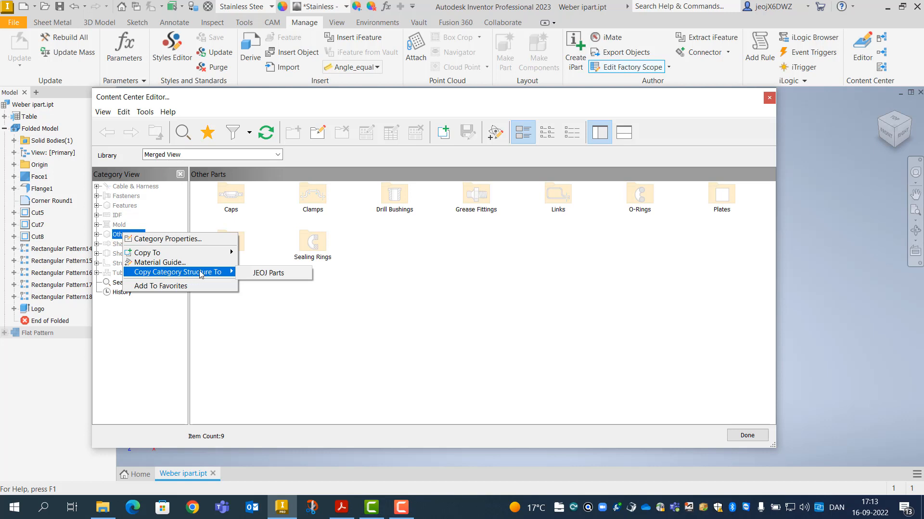
{"action": "left_click", "coordinate": [266, 273]}
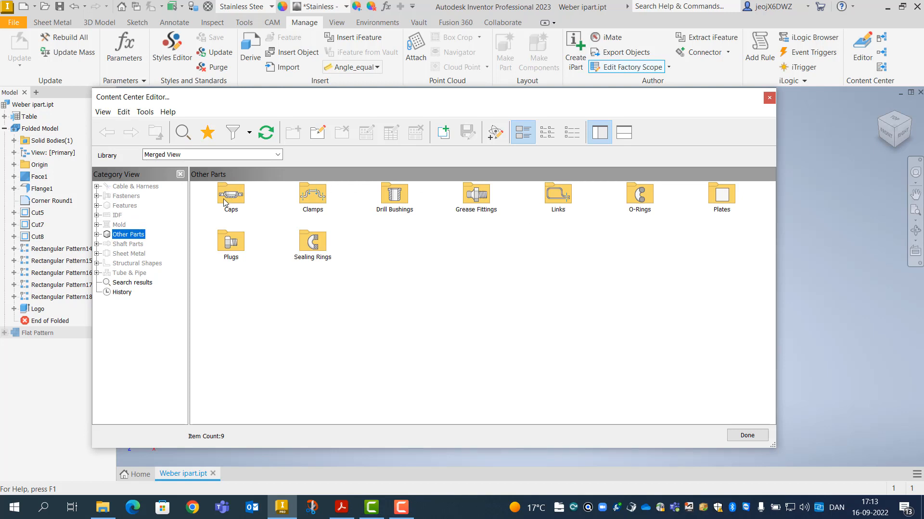
Browse Drill Bushings, Grease Fittings, Links, O-Rings and Plates under Other Parts, then close the editor with Done
{"action": "left_click", "coordinate": [97, 235]}
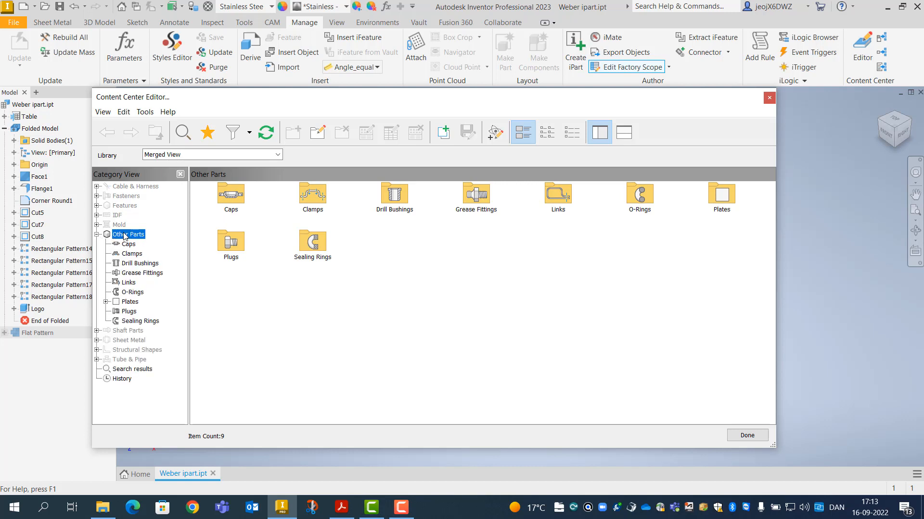
{"action": "left_click", "coordinate": [134, 263]}
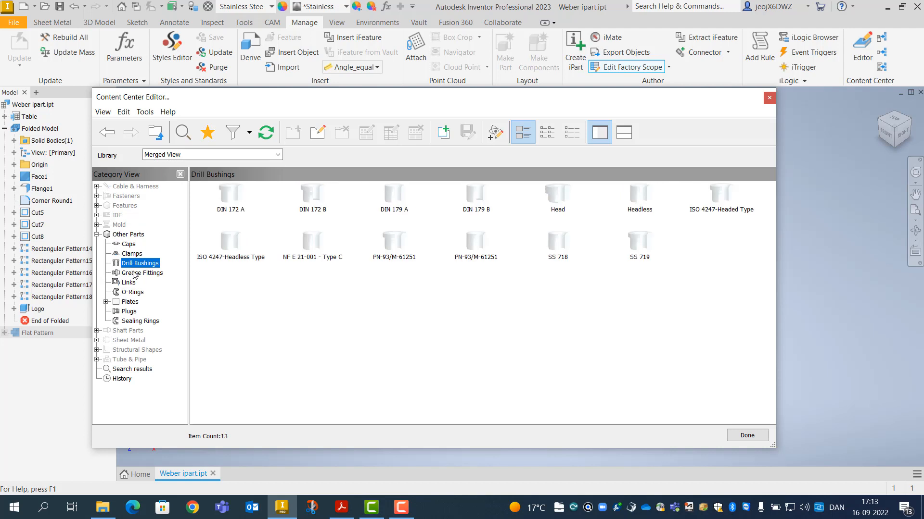
{"action": "left_click", "coordinate": [133, 273]}
{"action": "left_click", "coordinate": [130, 283]}
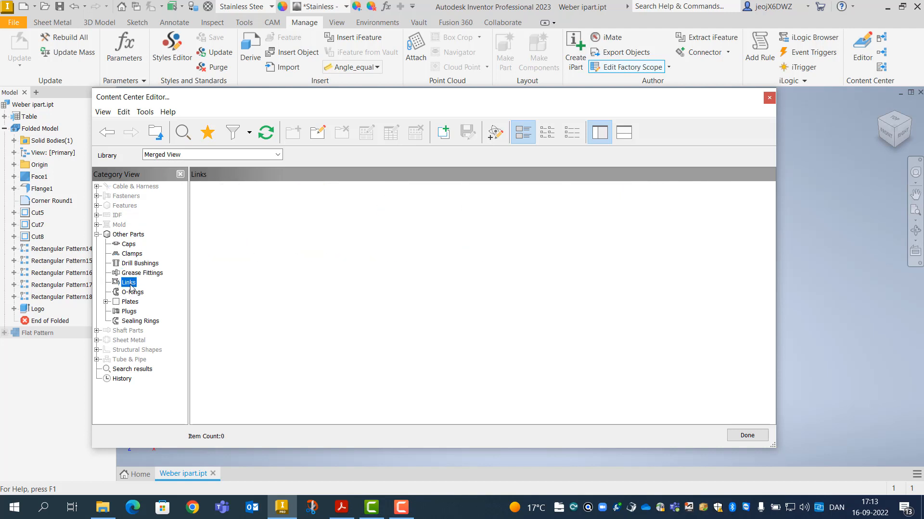
{"action": "left_click", "coordinate": [131, 292]}
{"action": "left_click", "coordinate": [130, 302]}
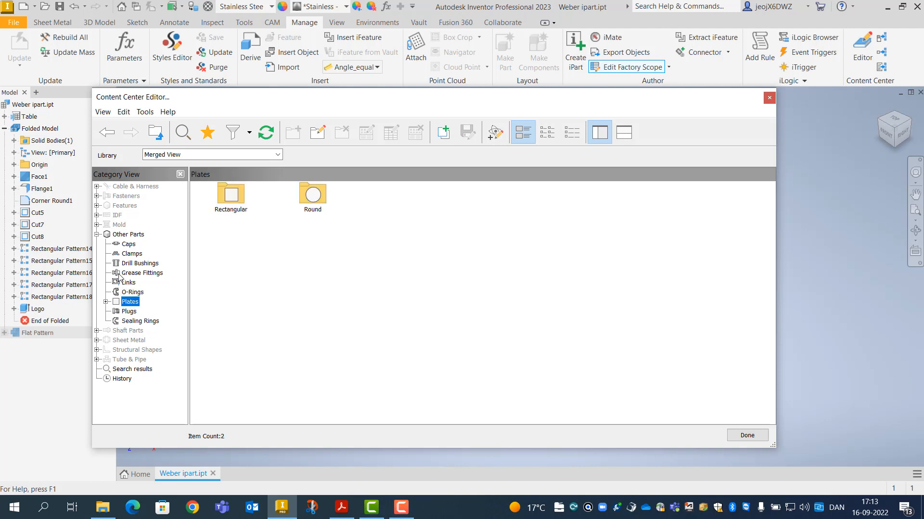
{"action": "left_click", "coordinate": [97, 234]}
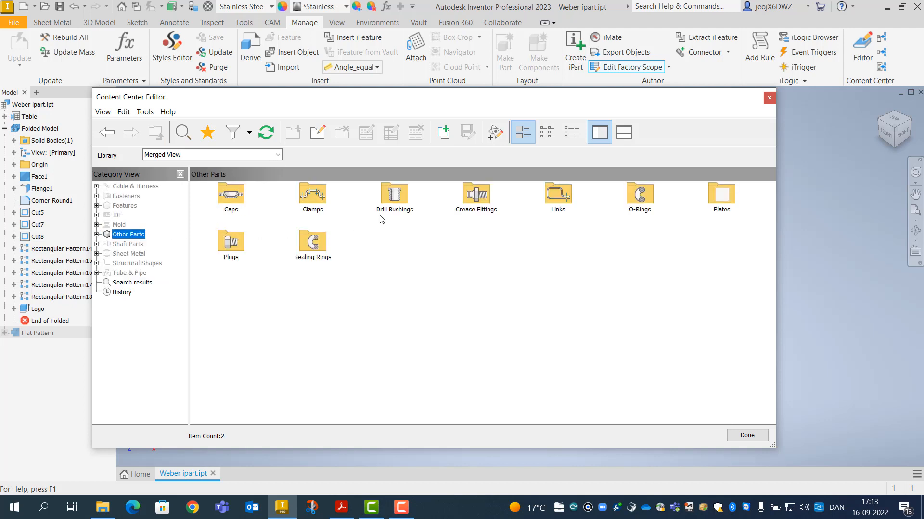
{"action": "left_click", "coordinate": [747, 436]}
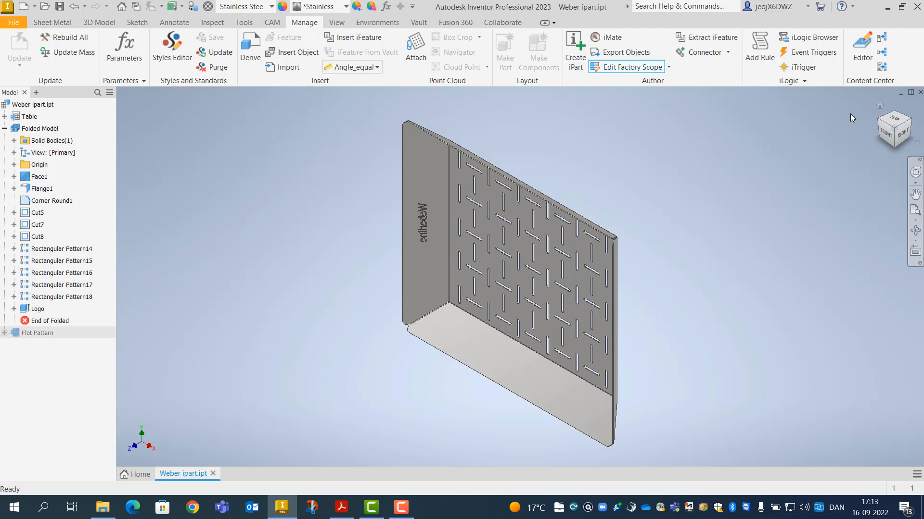
Publish the part to the JEOJ Parts library in English, choosing the Other Parts category
{"action": "left_click", "coordinate": [882, 52]}
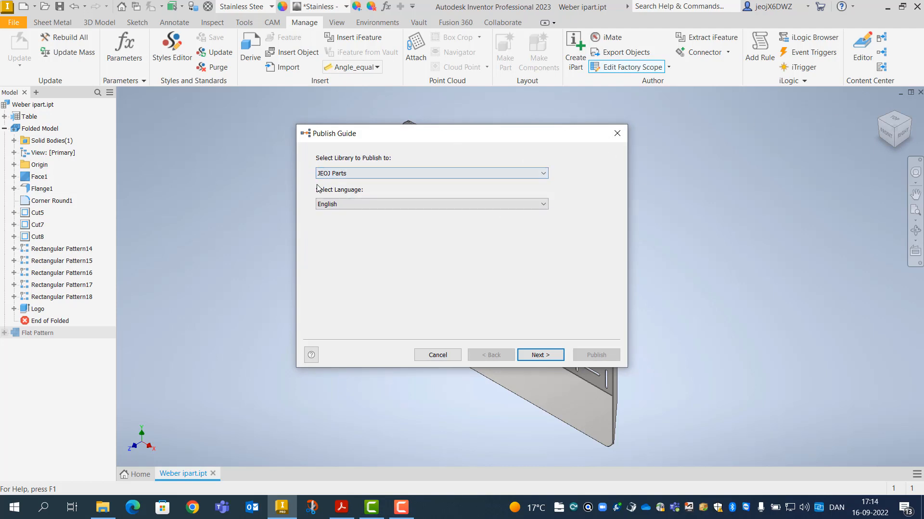
{"action": "left_click", "coordinate": [543, 175]}
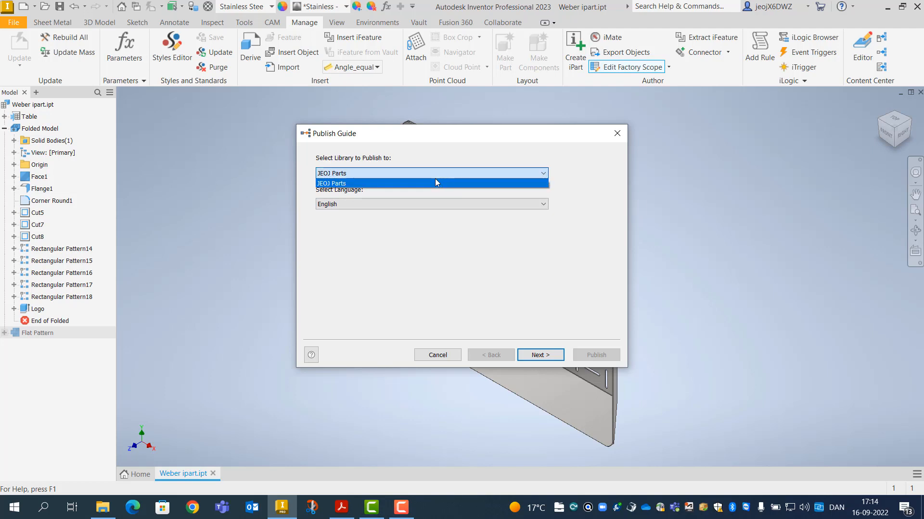
{"action": "left_click", "coordinate": [448, 148]}
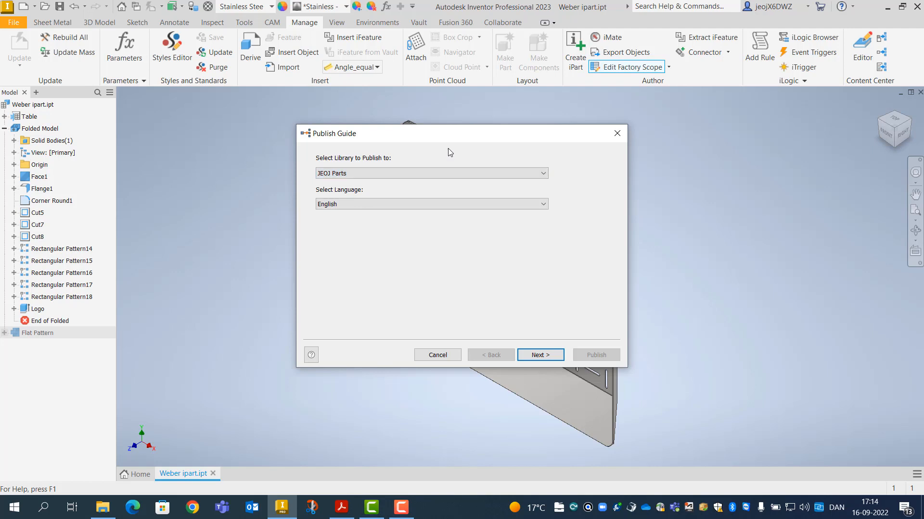
{"action": "left_click", "coordinate": [543, 205]}
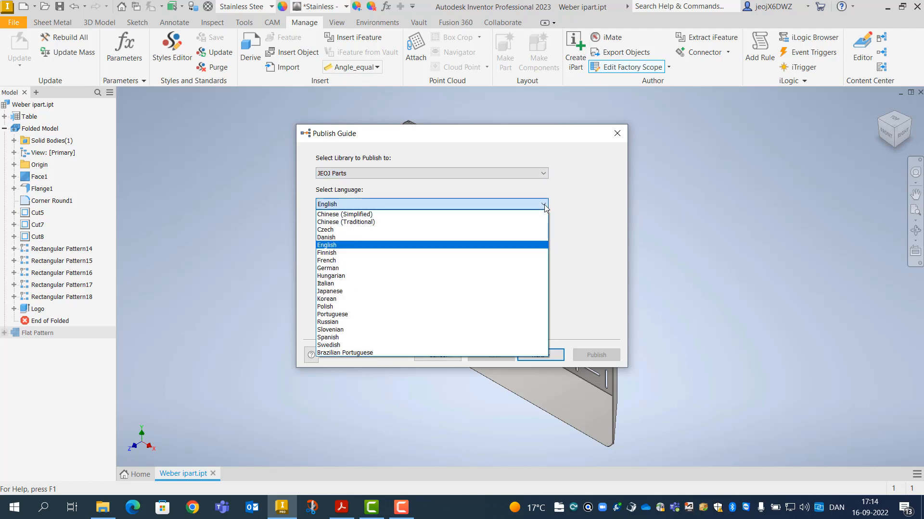
{"action": "left_click", "coordinate": [345, 245]}
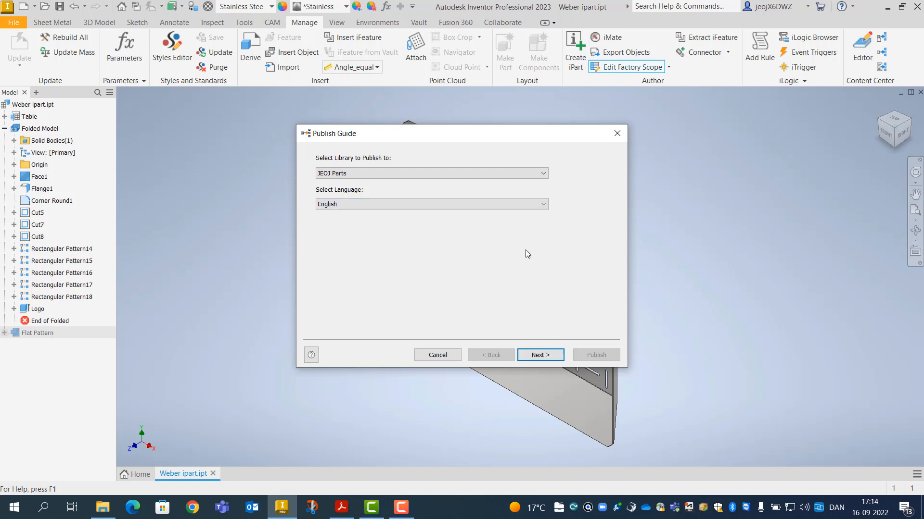
{"action": "left_click", "coordinate": [537, 355]}
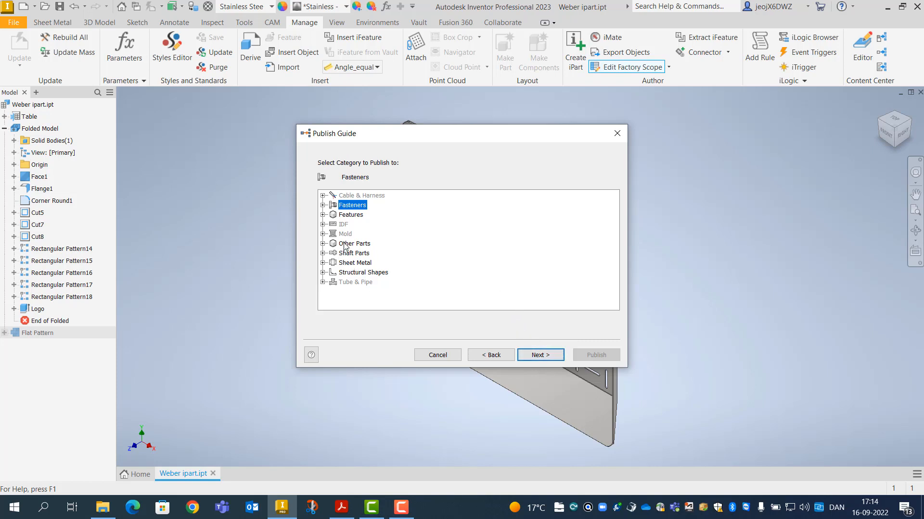
{"action": "left_click", "coordinate": [344, 245]}
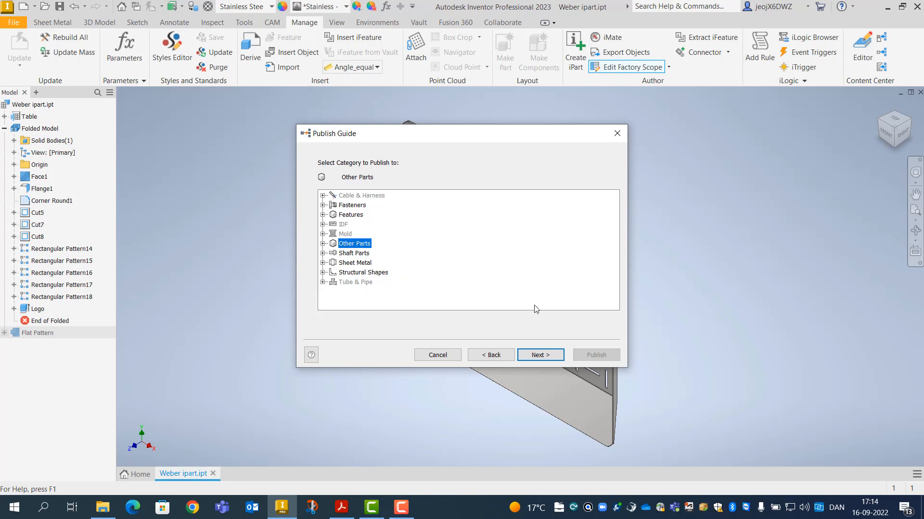
{"action": "left_click", "coordinate": [537, 357]}
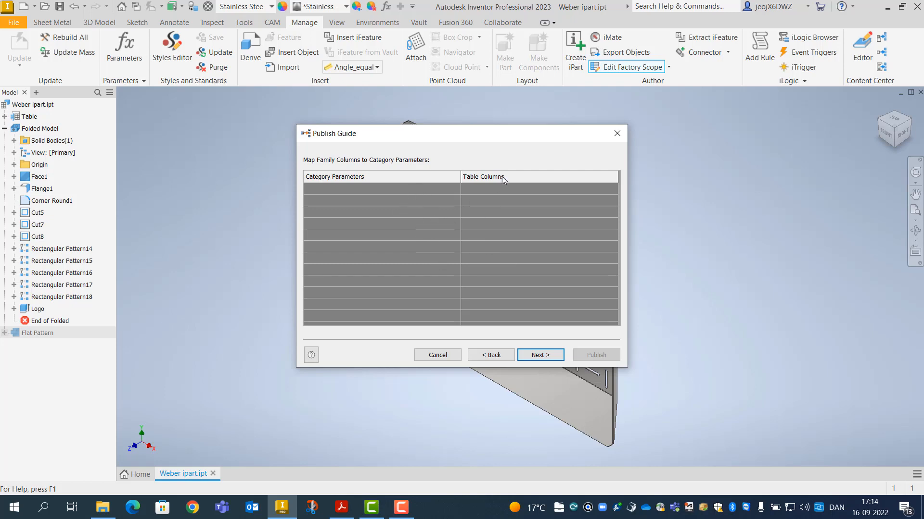
Skip column mapping and keep Length, Width and Angle as the family key columns
{"action": "left_click", "coordinate": [534, 357]}
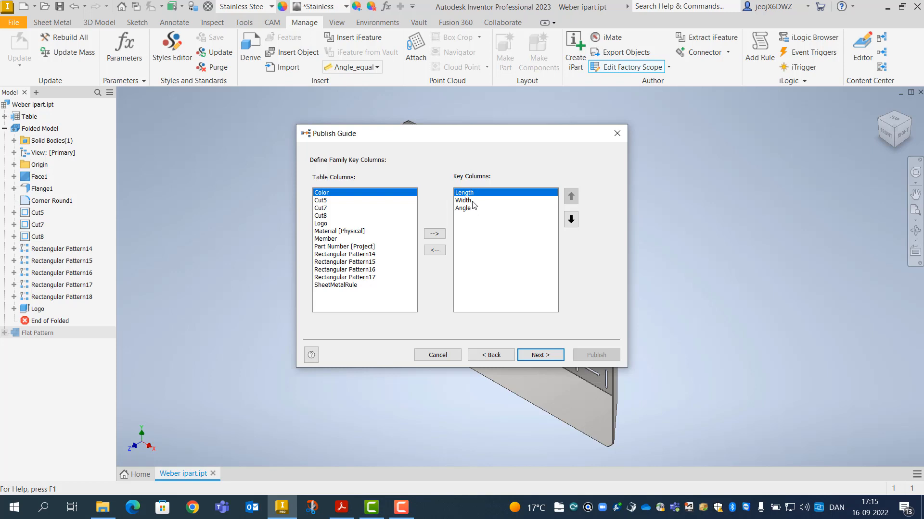
{"action": "left_click", "coordinate": [325, 216]}
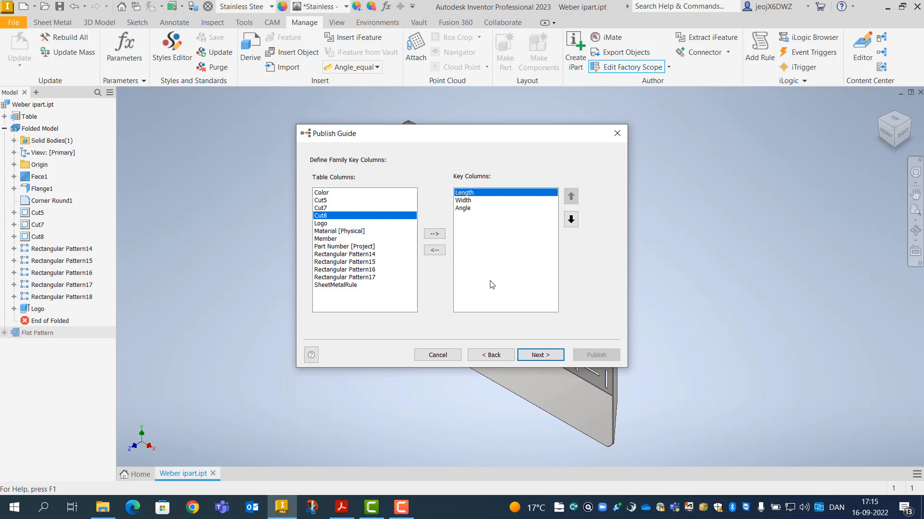
{"action": "left_click", "coordinate": [536, 354]}
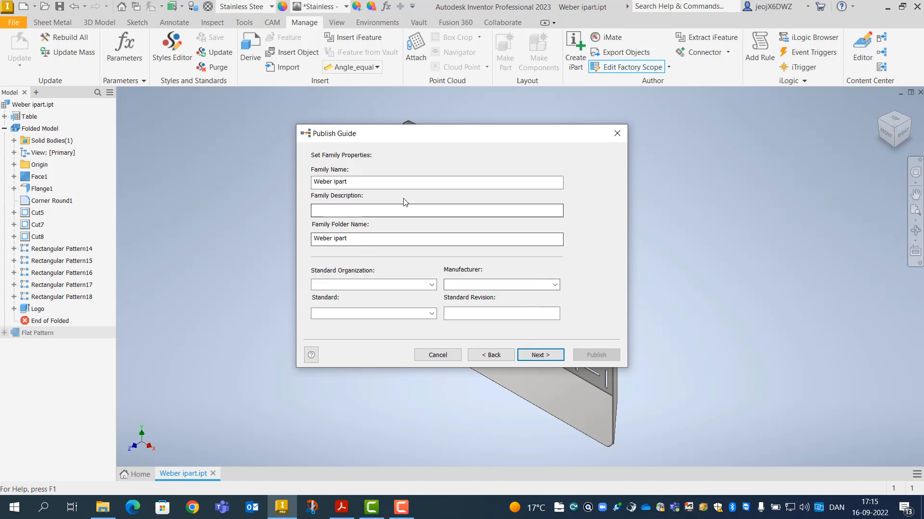
Name the family 'Weber Stuff' and give it the description 'Variotions of Weber Pan'
{"action": "left_click", "coordinate": [354, 180]}
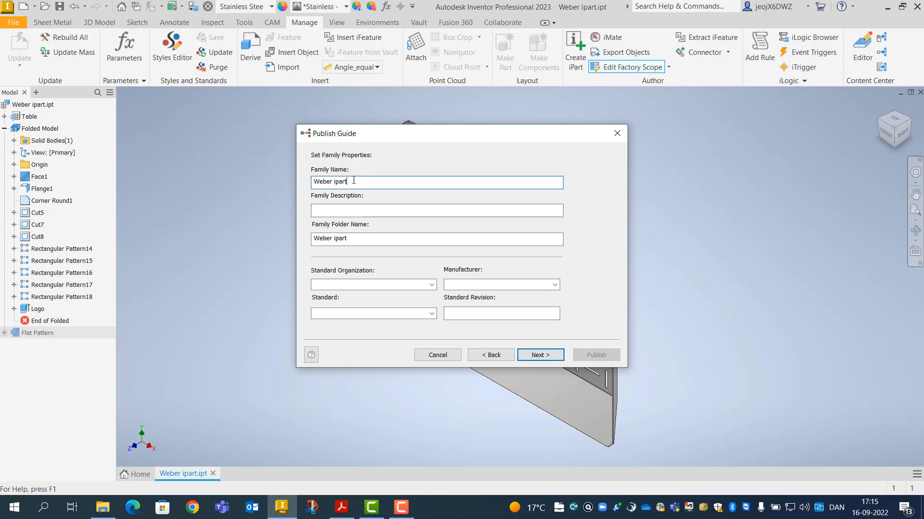
{"action": "key", "text": "BackSpace"}
{"action": "key", "text": "BackSpace"}
{"action": "key", "text": "BackSpace"}
{"action": "type", "text": "Stuff"}
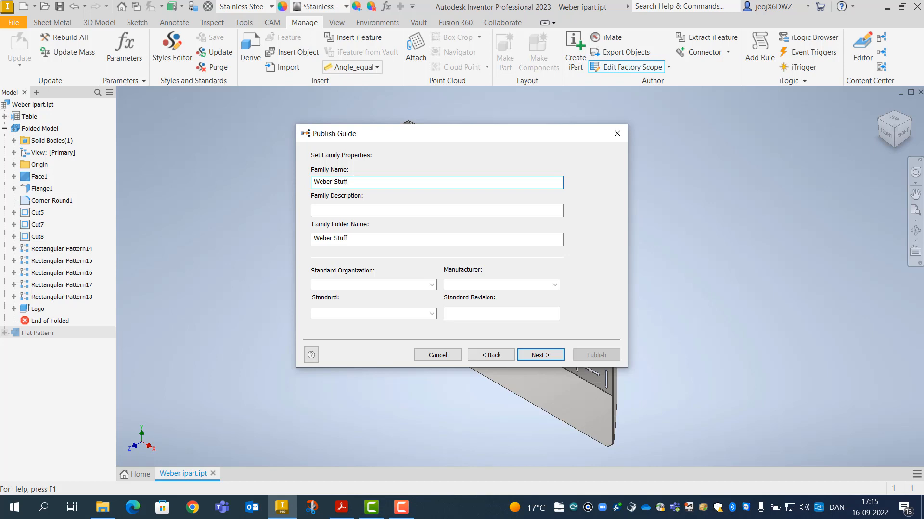
{"action": "left_click", "coordinate": [341, 210]}
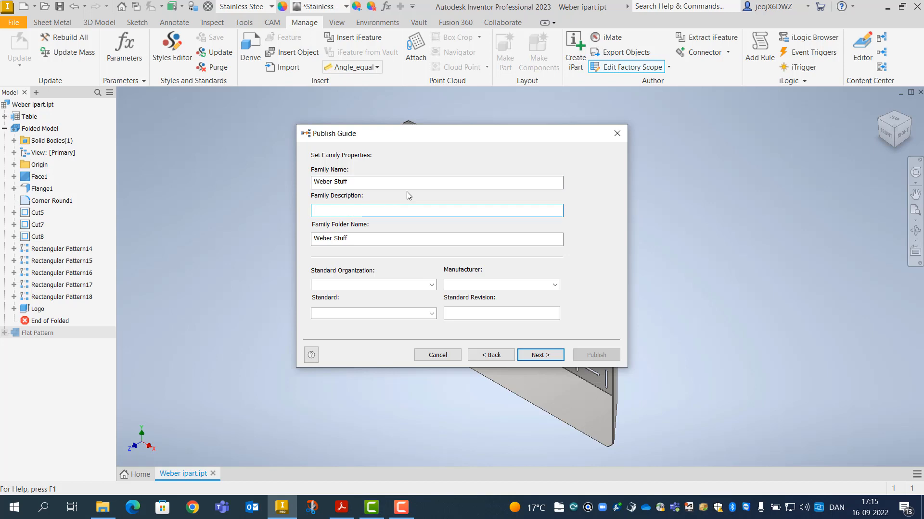
{"action": "type", "text": "Variotions of Weber"}
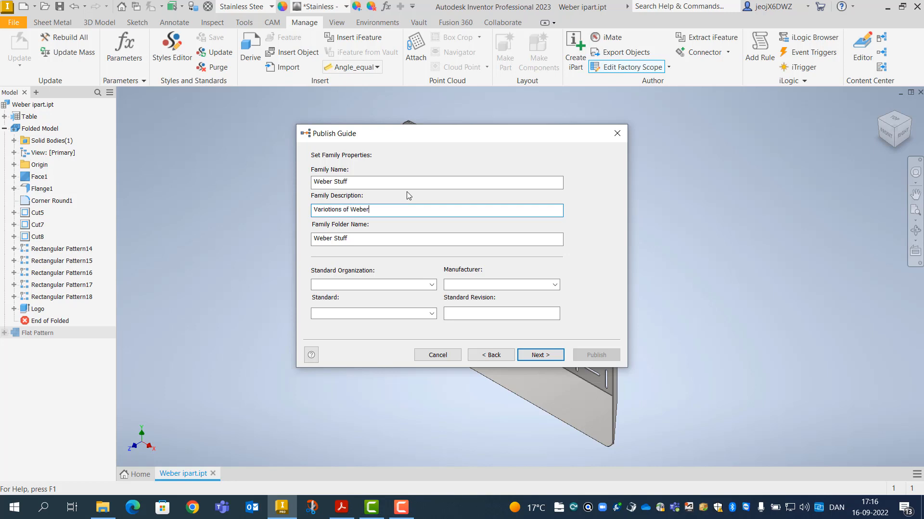
{"action": "type", "text": " Pan"}
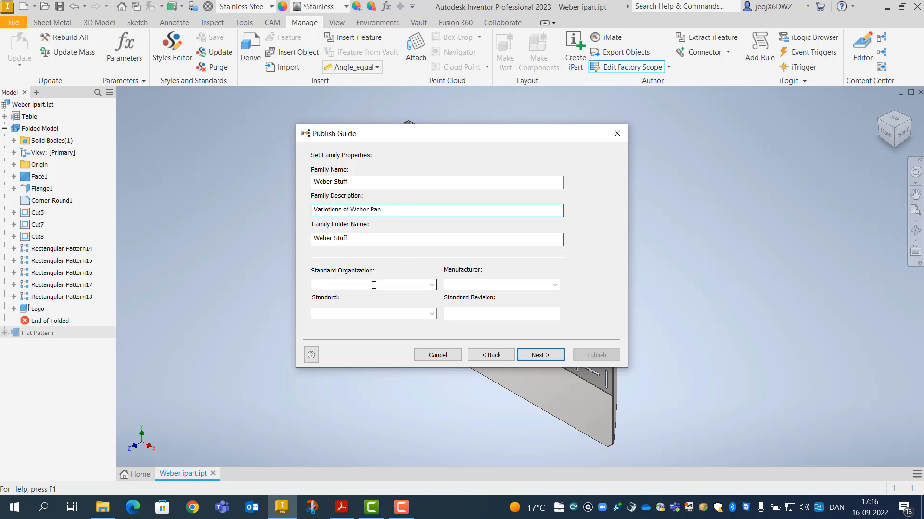
Set the standard organization to ISO, leave the manufacturer empty, and continue to the thumbnail
{"action": "left_click", "coordinate": [432, 286]}
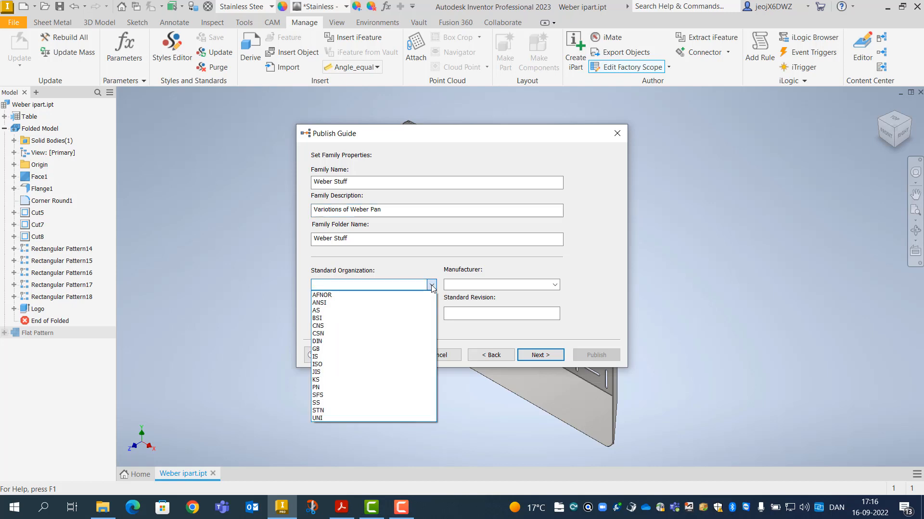
{"action": "left_click", "coordinate": [327, 364]}
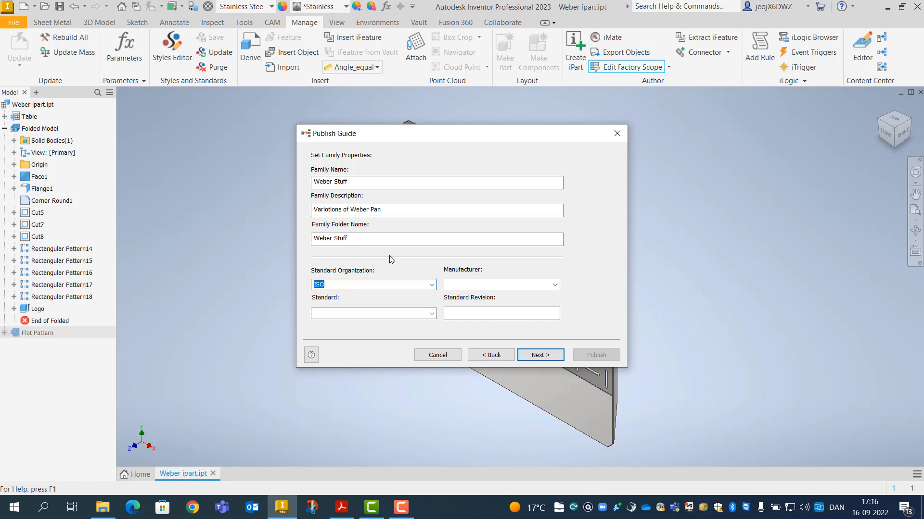
{"action": "left_click", "coordinate": [475, 285]}
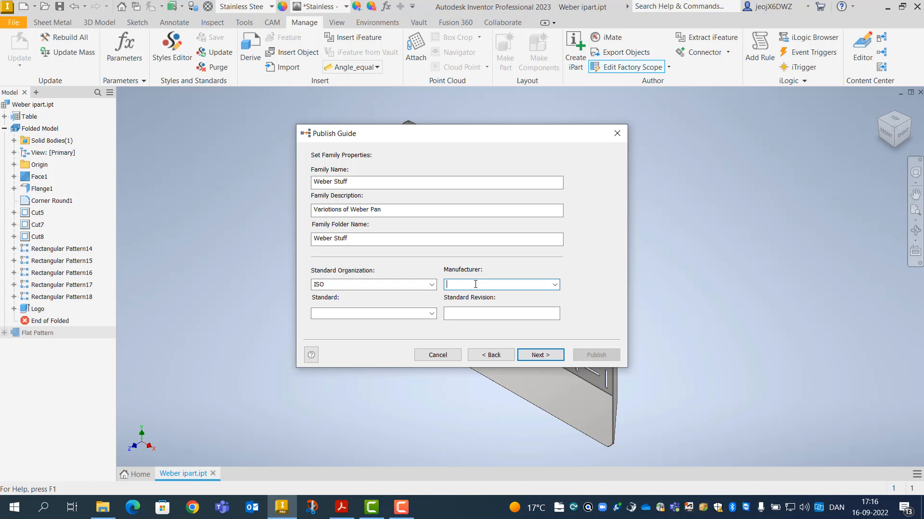
{"action": "left_click", "coordinate": [554, 284]}
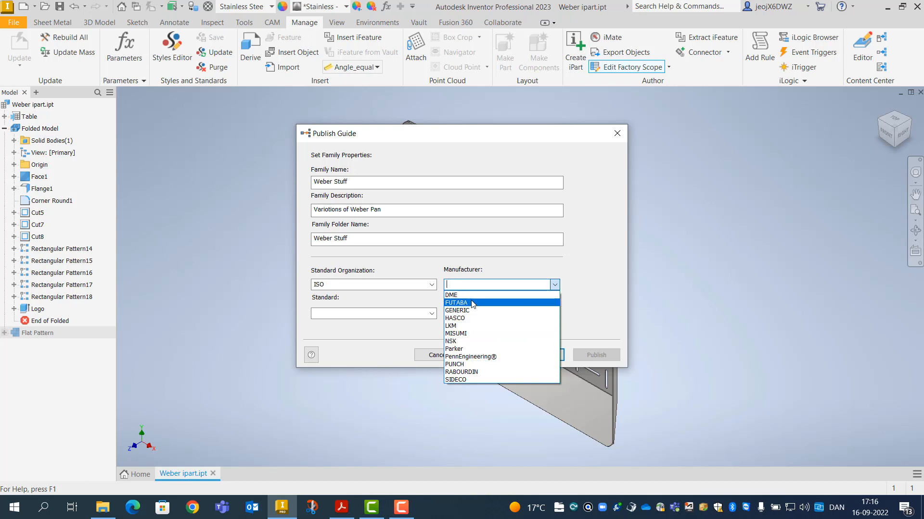
{"action": "left_click", "coordinate": [467, 285]}
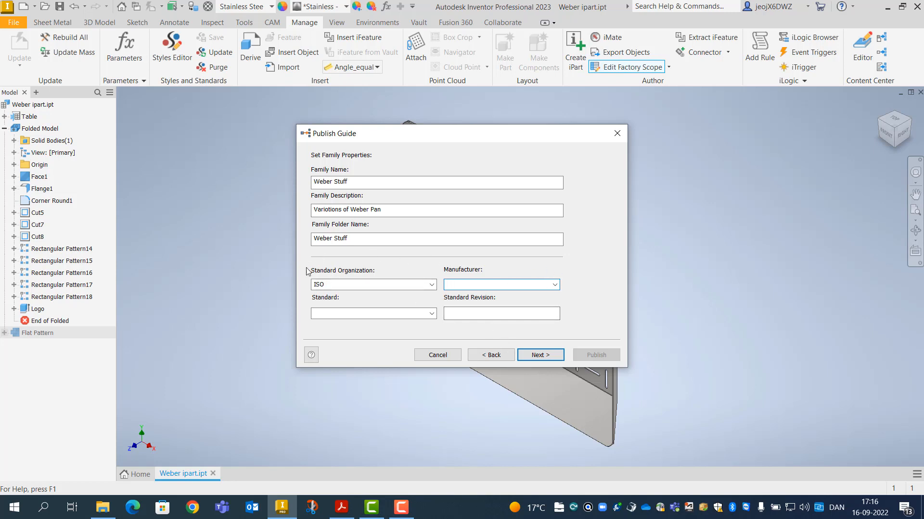
{"action": "left_click", "coordinate": [538, 356]}
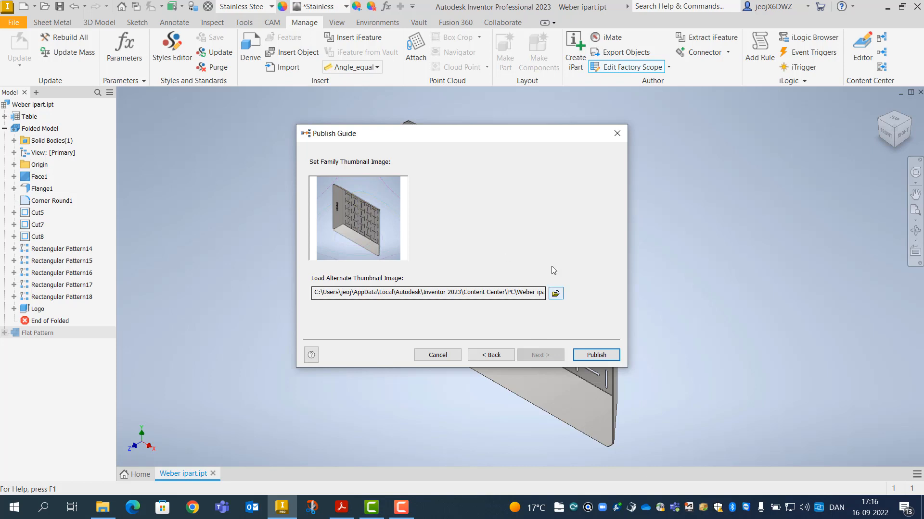
Publish the Weber Stuff family and acknowledge the publish-completed message
{"action": "mouse_move", "coordinate": [517, 133]}
{"action": "left_mouse_down"}
{"action": "mouse_move", "coordinate": [705, 173]}
{"action": "mouse_move", "coordinate": [856, 266]}
{"action": "mouse_move", "coordinate": [505, 138]}
{"action": "left_mouse_up"}
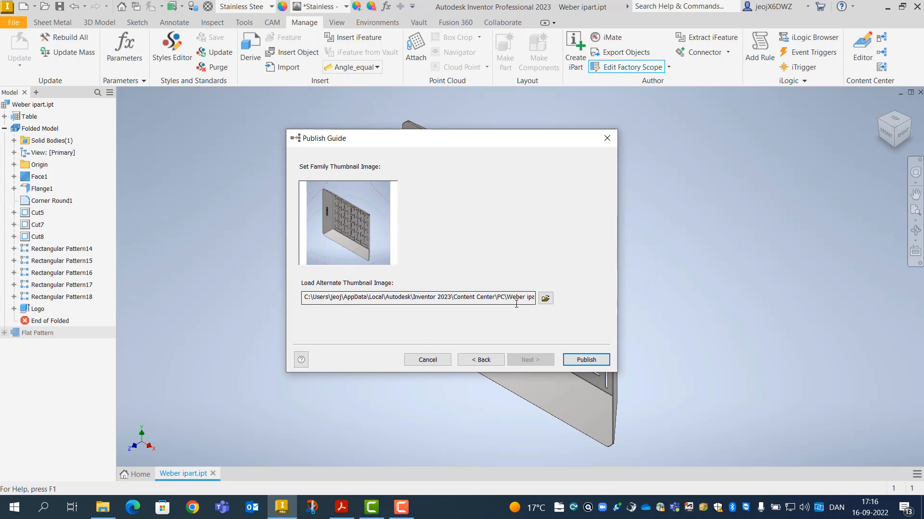
{"action": "left_click", "coordinate": [587, 362]}
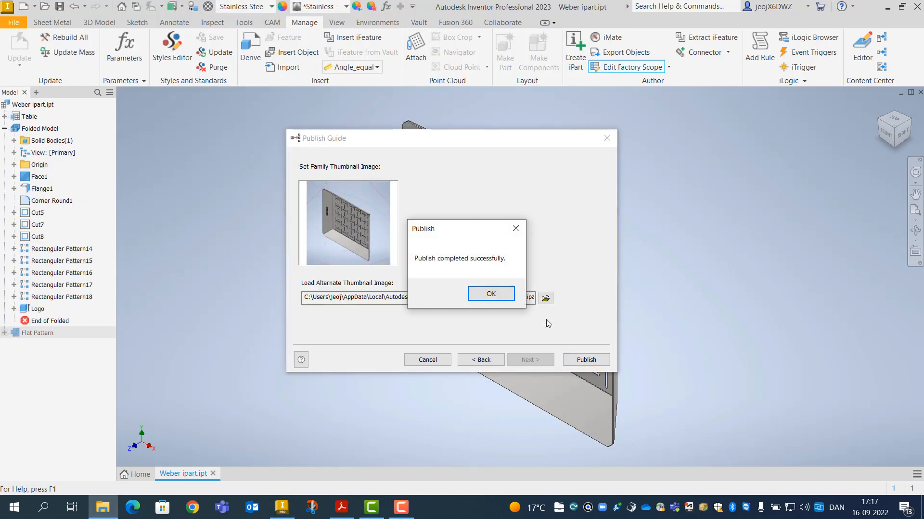
{"action": "left_click", "coordinate": [491, 295]}
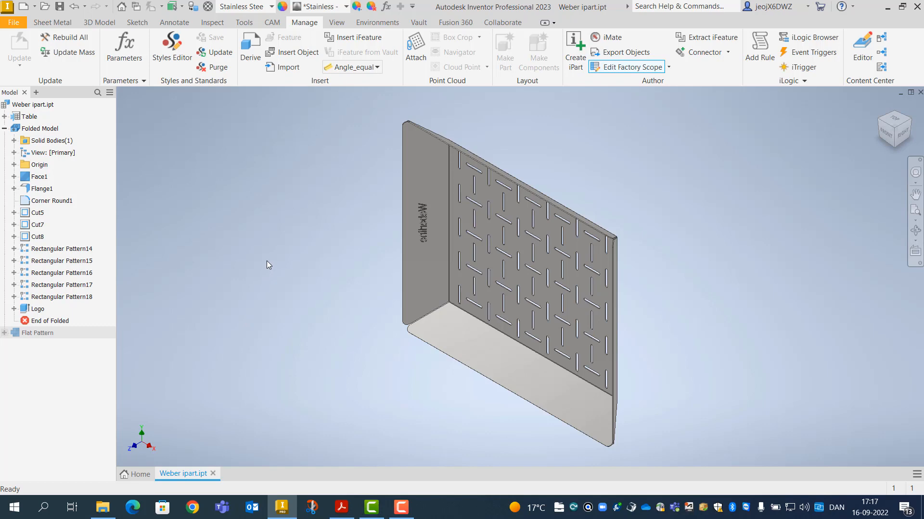
{"action": "left_click", "coordinate": [341, 507]}
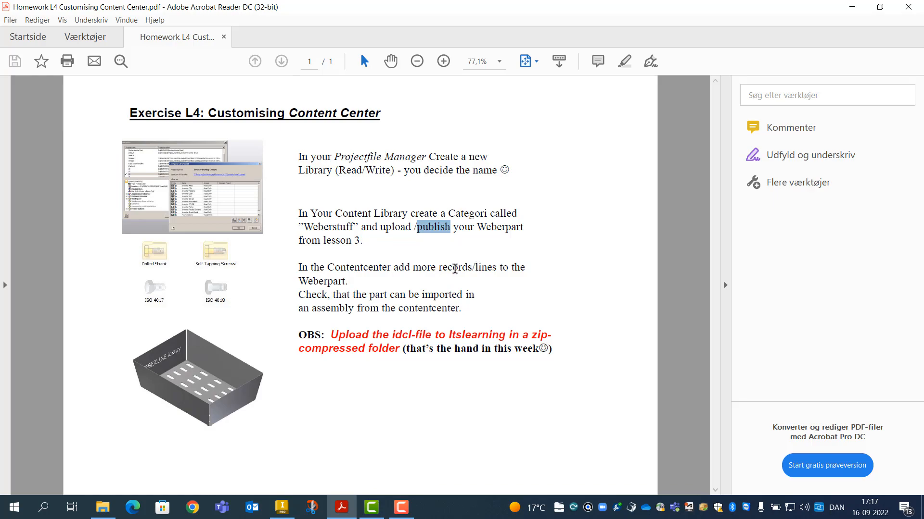
{"action": "left_click", "coordinate": [286, 511]}
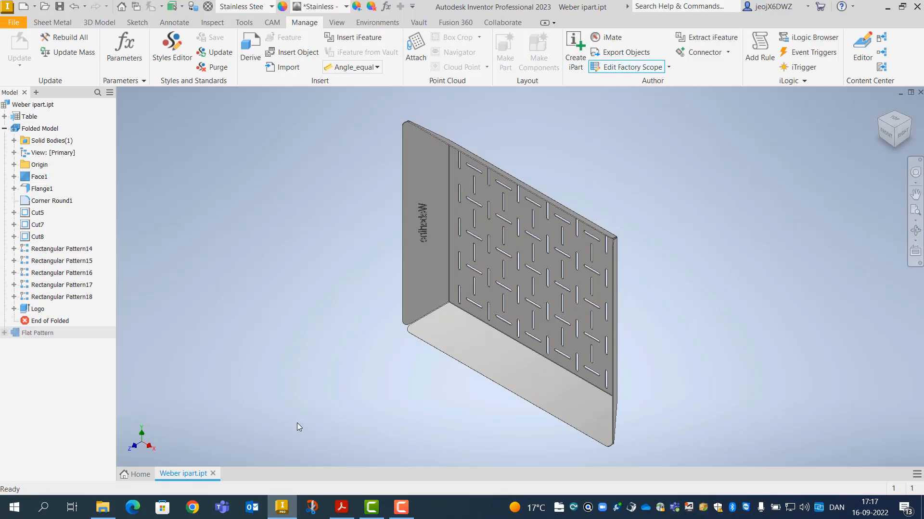
{"action": "left_click", "coordinate": [133, 474]}
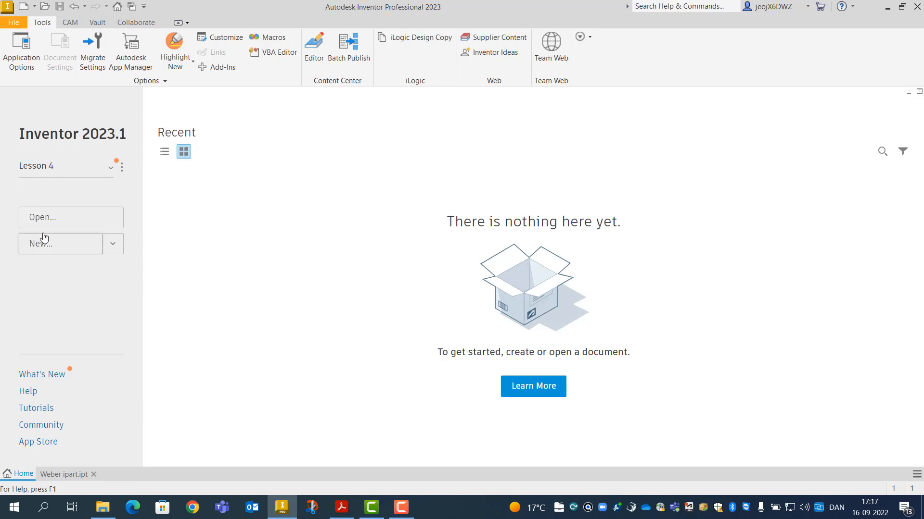
Create a new assembly (.iam) and start Place from Content Center
{"action": "left_click", "coordinate": [114, 248]}
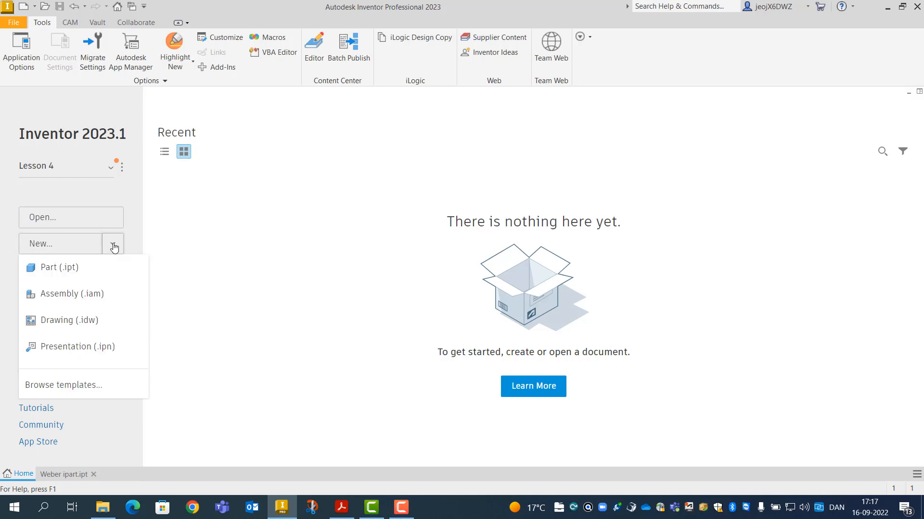
{"action": "left_click", "coordinate": [62, 295]}
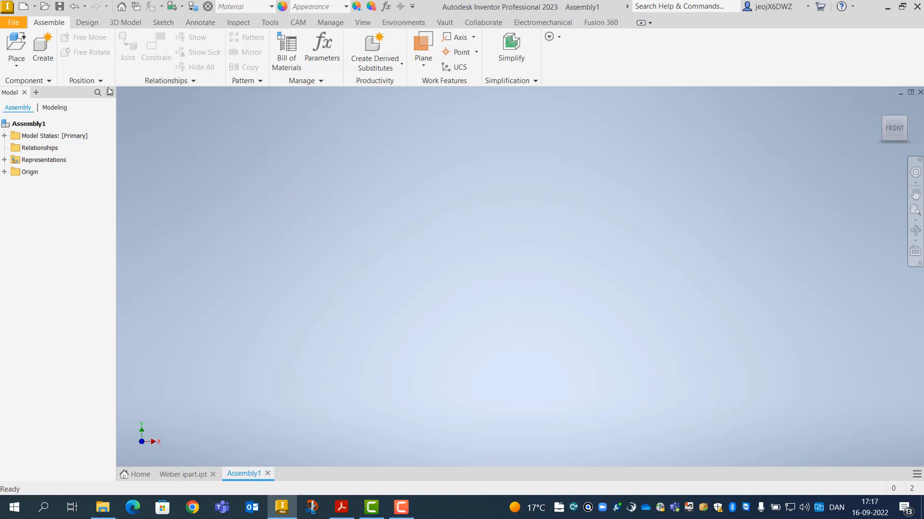
{"action": "left_click", "coordinate": [15, 67]}
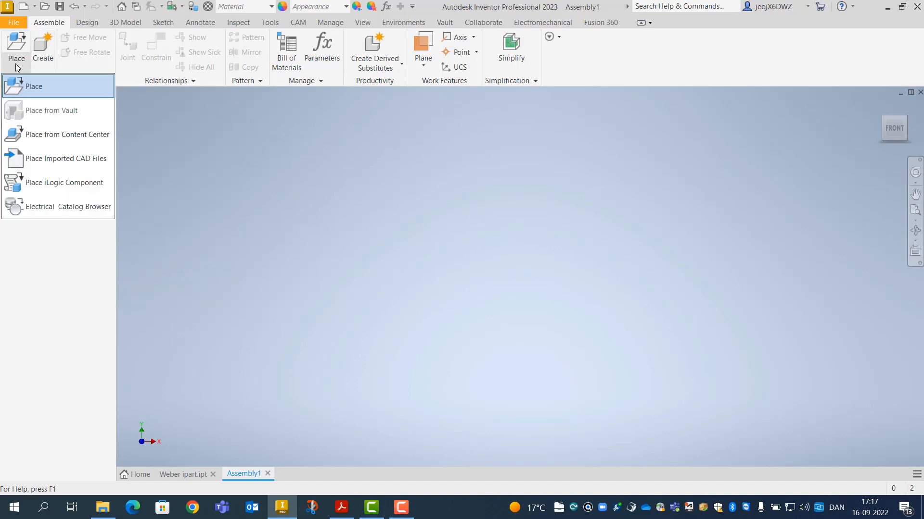
{"action": "left_click", "coordinate": [54, 137]}
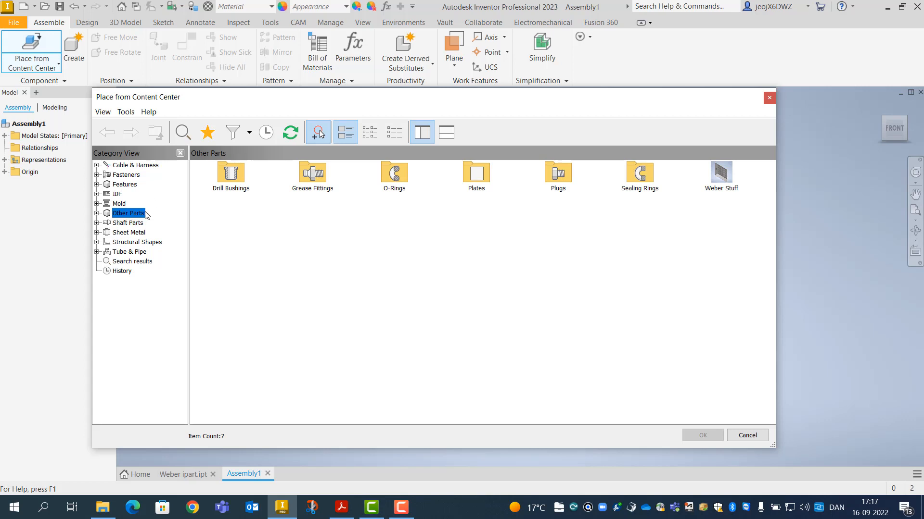
Pick the Weber Stuff size Length 350, Width 200, Angle 50 and apply it for placement
{"action": "double_click", "coordinate": [720, 178]}
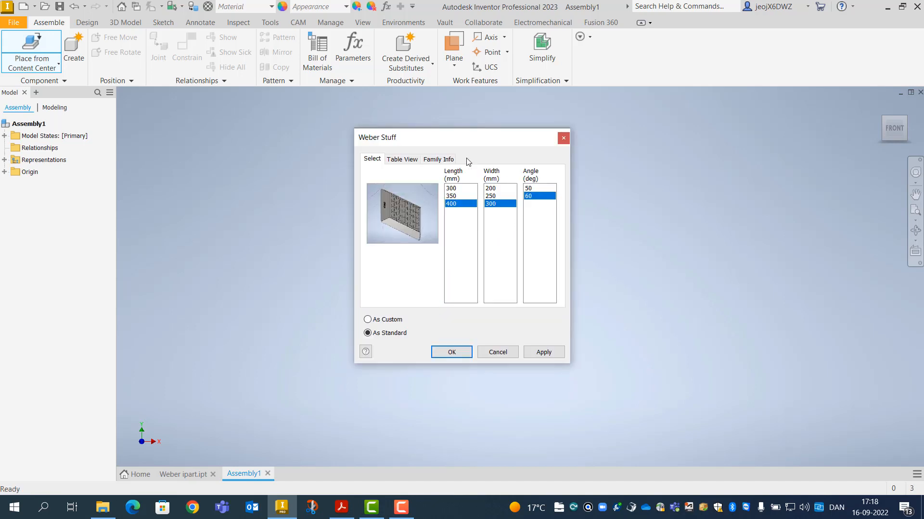
{"action": "left_click", "coordinate": [450, 196]}
{"action": "left_click", "coordinate": [492, 189]}
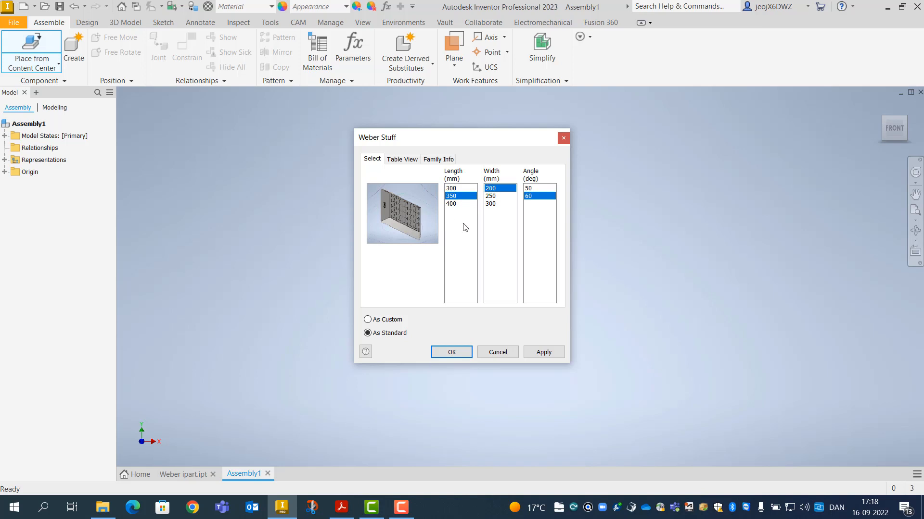
{"action": "left_click", "coordinate": [532, 188]}
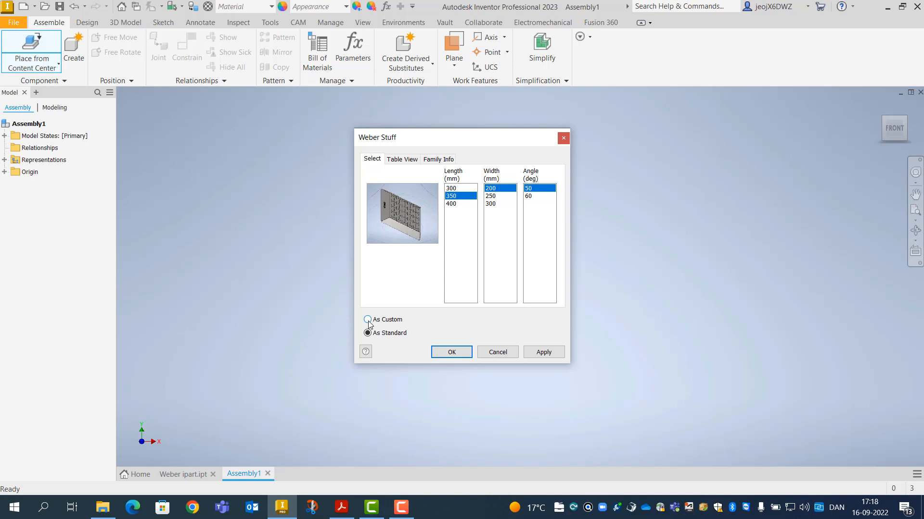
{"action": "left_click", "coordinate": [538, 352]}
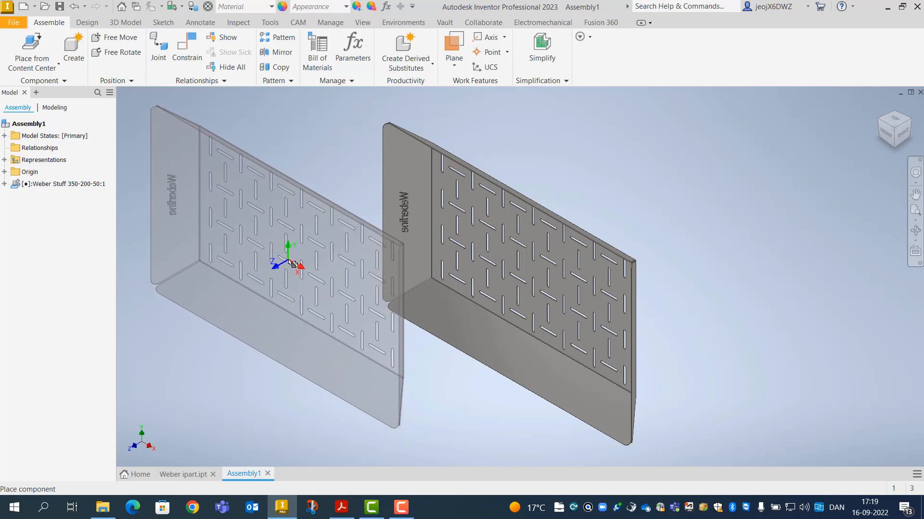
Place the 350-200-50 plate grounded at the assembly origin
{"action": "right_click", "coordinate": [289, 263]}
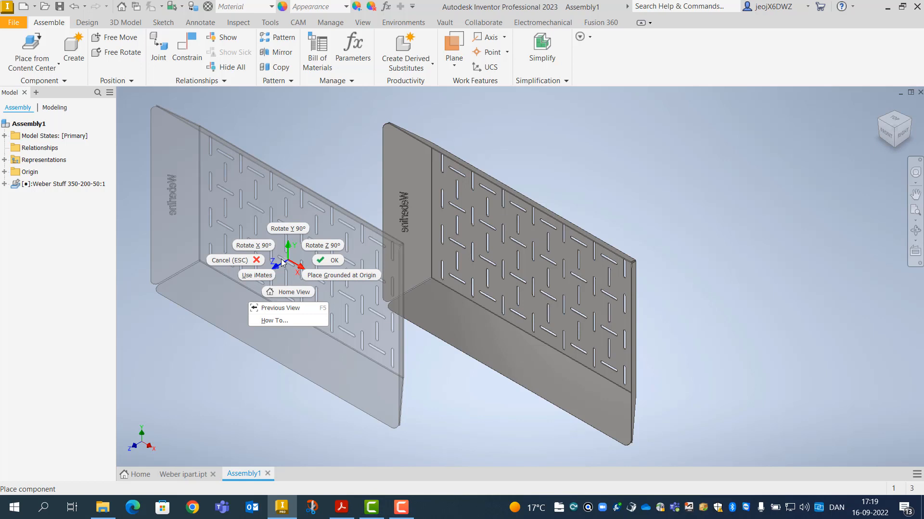
{"action": "left_click", "coordinate": [304, 278]}
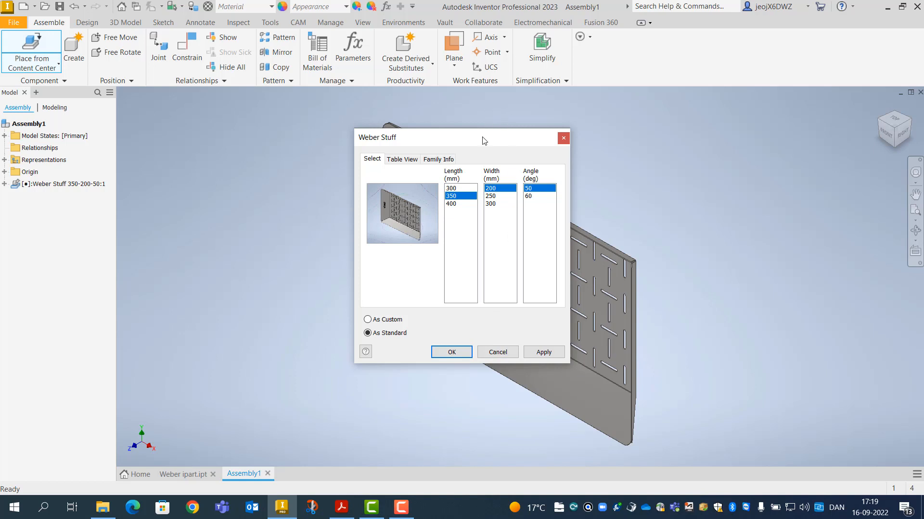
Place a second Weber Stuff plate (Length 300, Width 300, Angle 60) left of the first
{"action": "left_click_drag", "start_coordinate": [481, 136], "coordinate": [289, 177]}
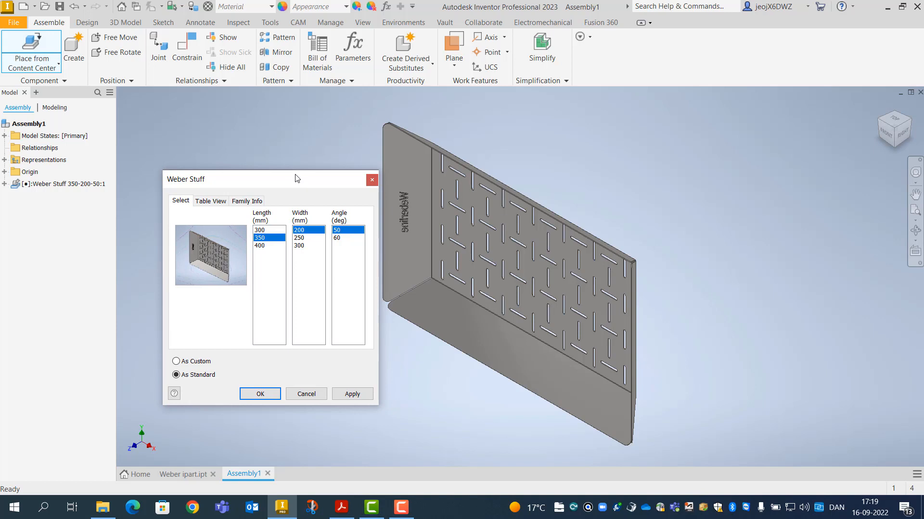
{"action": "left_click", "coordinate": [260, 232]}
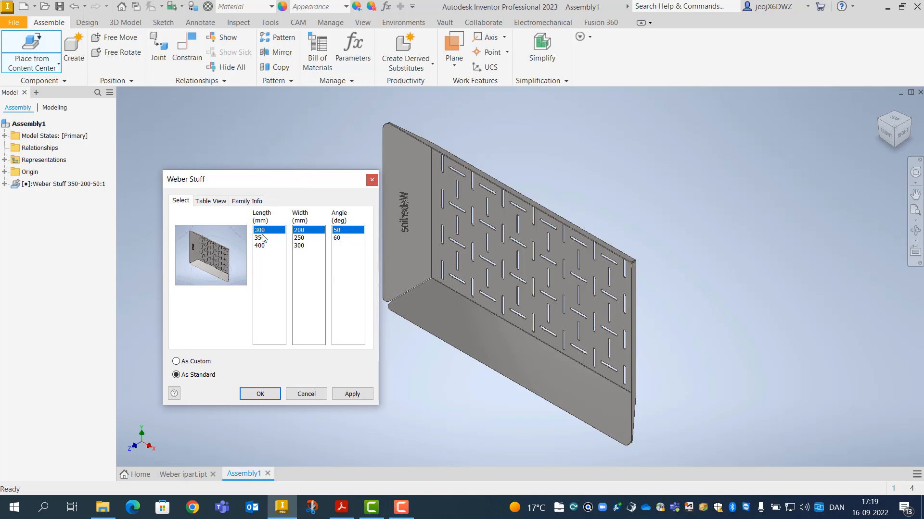
{"action": "left_click", "coordinate": [342, 239]}
{"action": "left_click", "coordinate": [299, 246]}
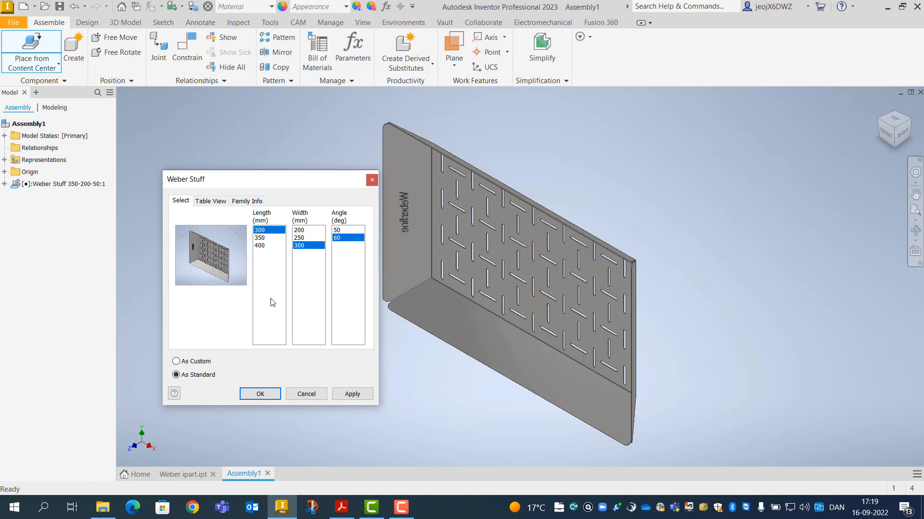
{"action": "left_click", "coordinate": [260, 393]}
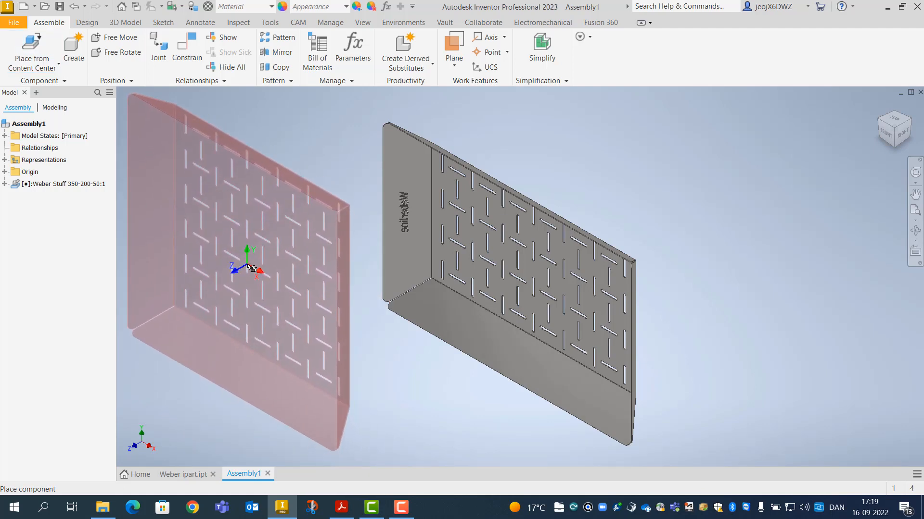
{"action": "left_click", "coordinate": [250, 268]}
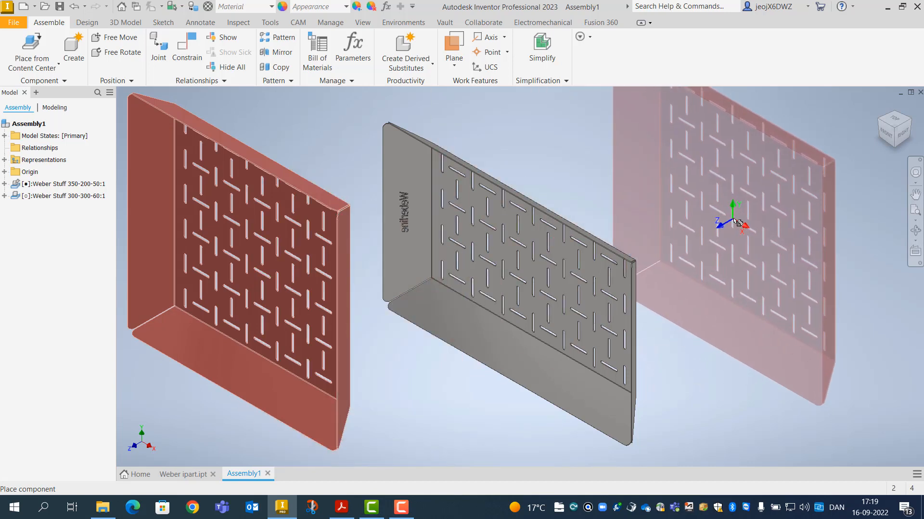
{"action": "right_click", "coordinate": [734, 220]}
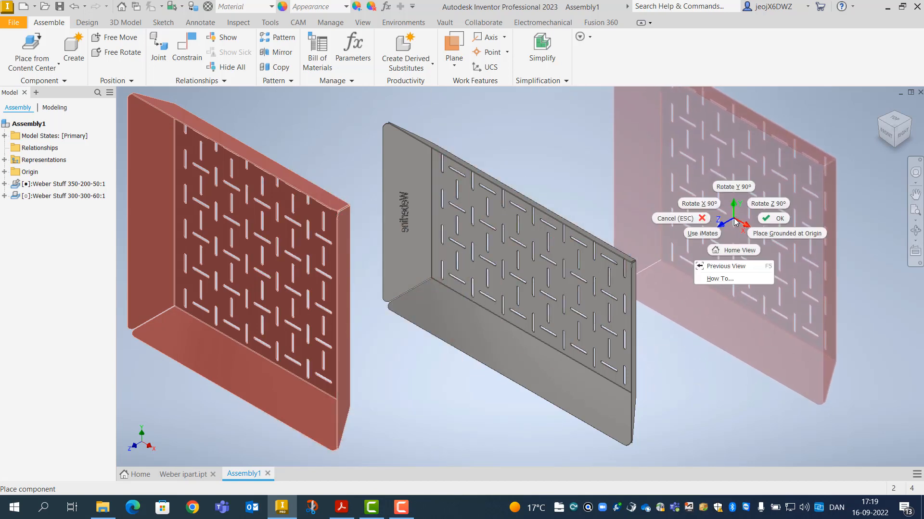
{"action": "left_click", "coordinate": [772, 219]}
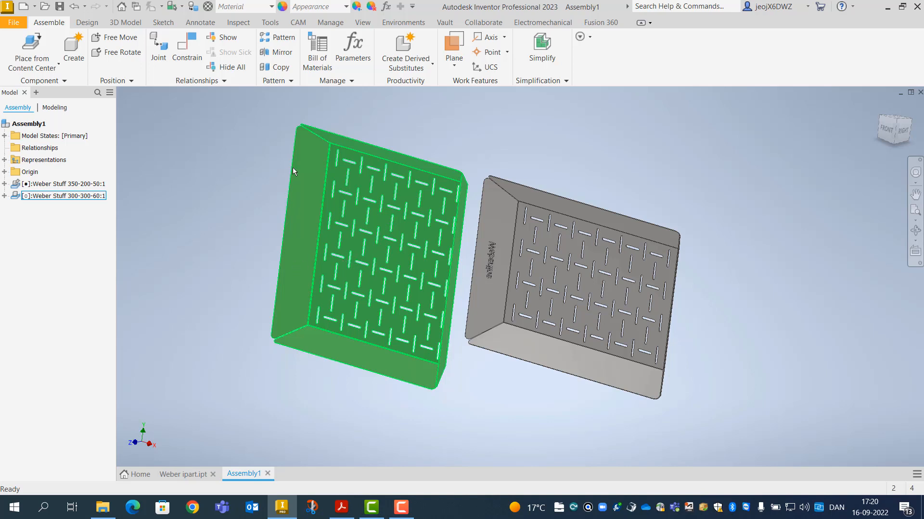
Open the Content Center Editor and bring up the Weber Stuff family's context menu
{"action": "left_click", "coordinate": [270, 23]}
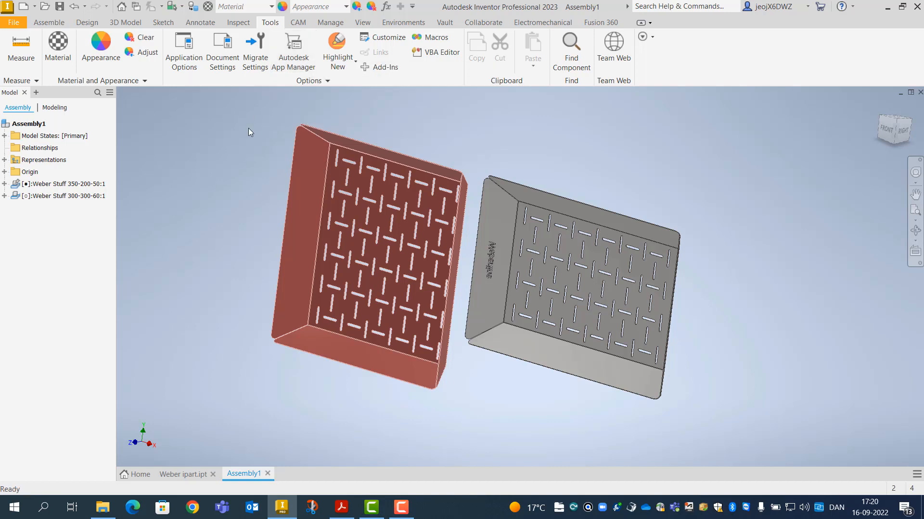
{"action": "left_click", "coordinate": [335, 23]}
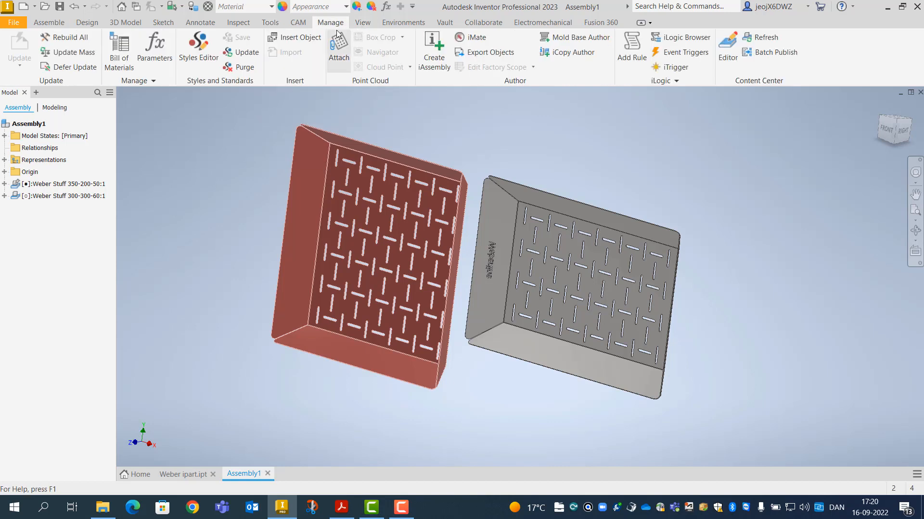
{"action": "left_click", "coordinate": [730, 53]}
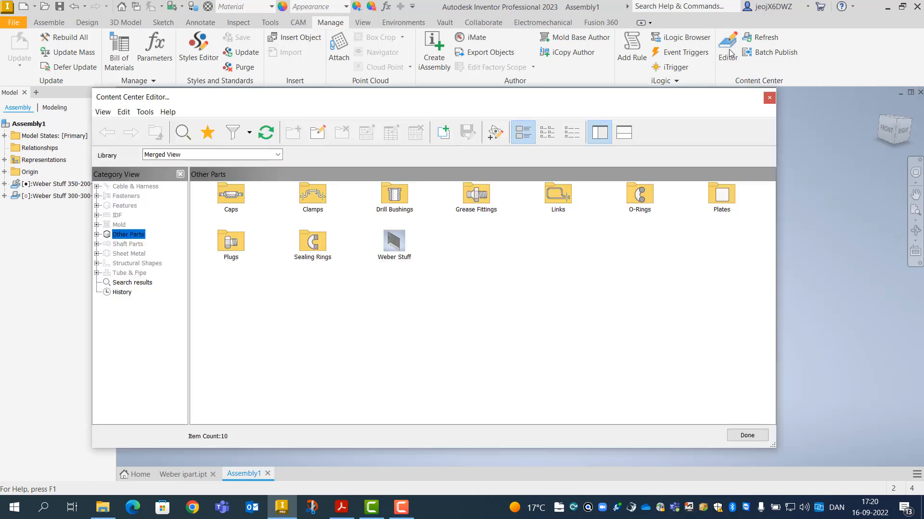
{"action": "left_click", "coordinate": [400, 247]}
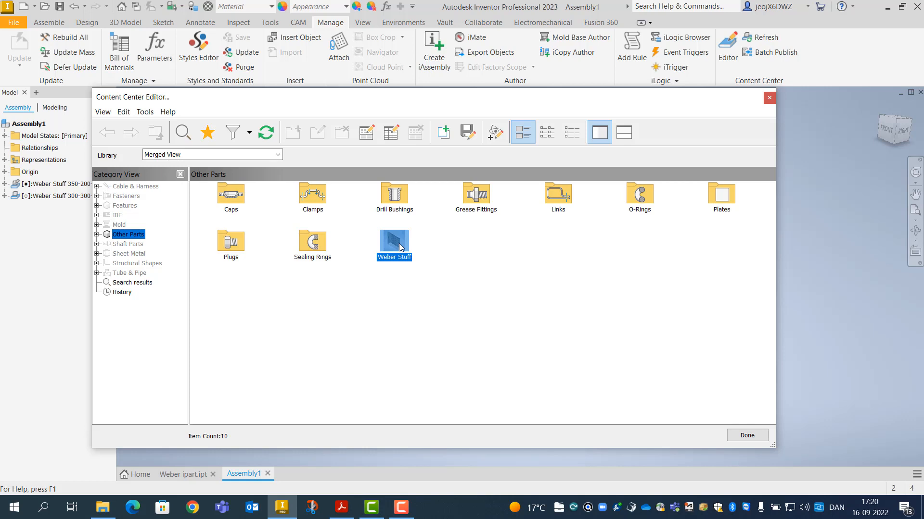
{"action": "right_click", "coordinate": [399, 247]}
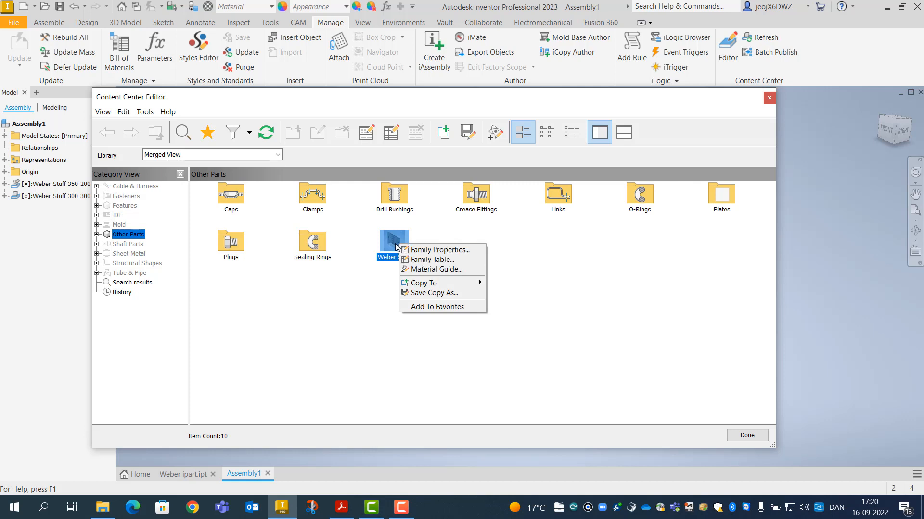
Open the Weber Stuff family table, try copying row 18, then cancel and discard the changes
{"action": "left_click", "coordinate": [431, 260]}
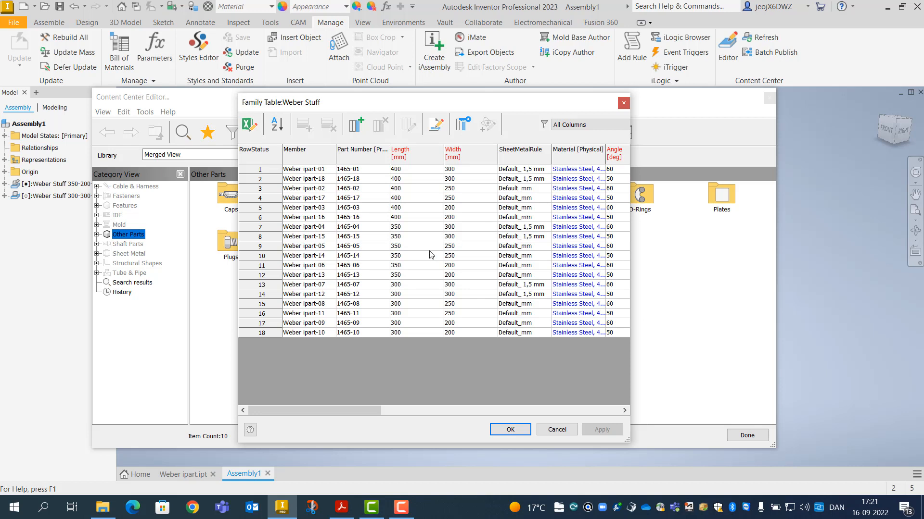
{"action": "left_click", "coordinate": [261, 333]}
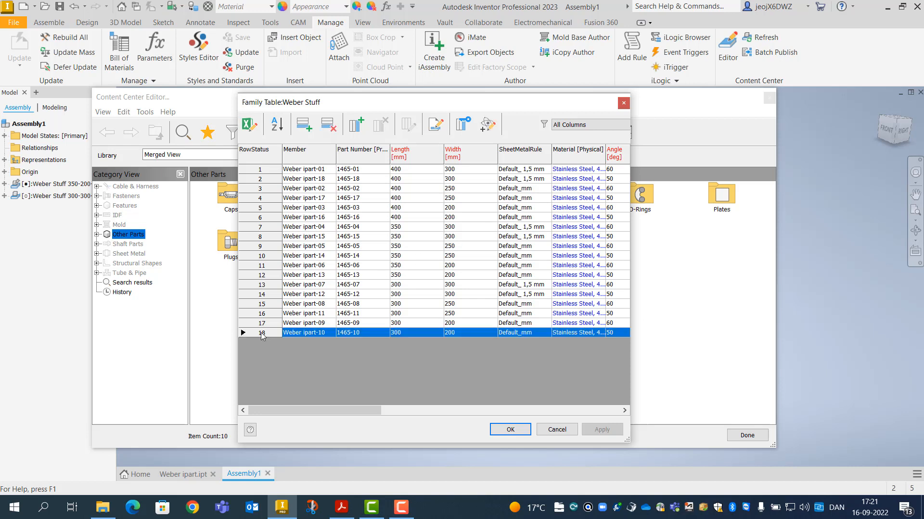
{"action": "right_click", "coordinate": [263, 335]}
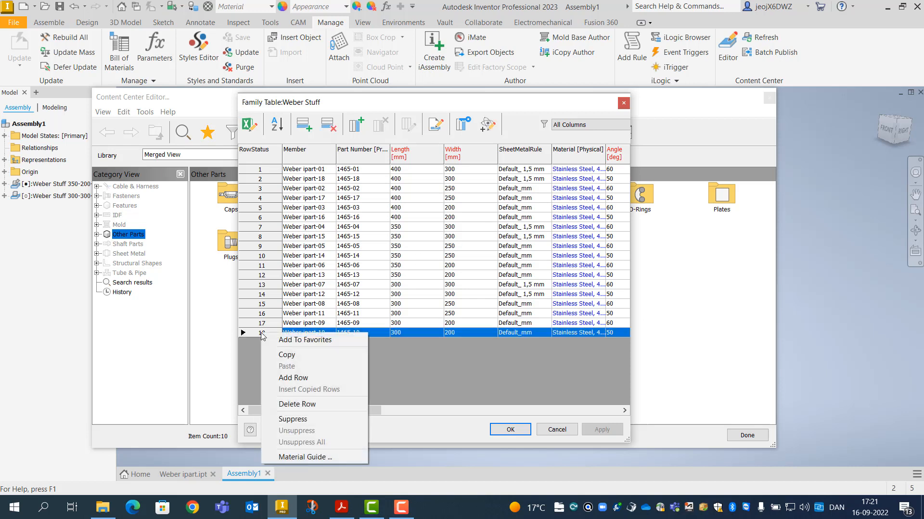
{"action": "left_click", "coordinate": [287, 355]}
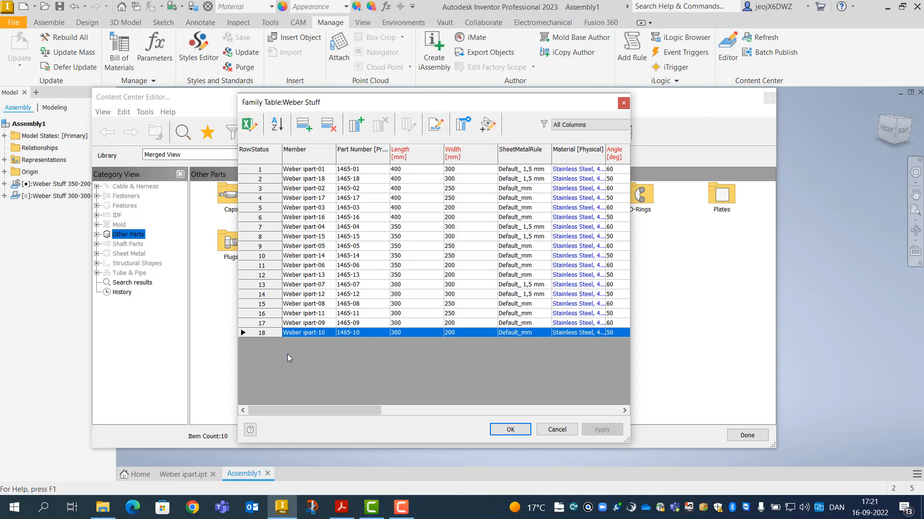
{"action": "right_click", "coordinate": [250, 338]}
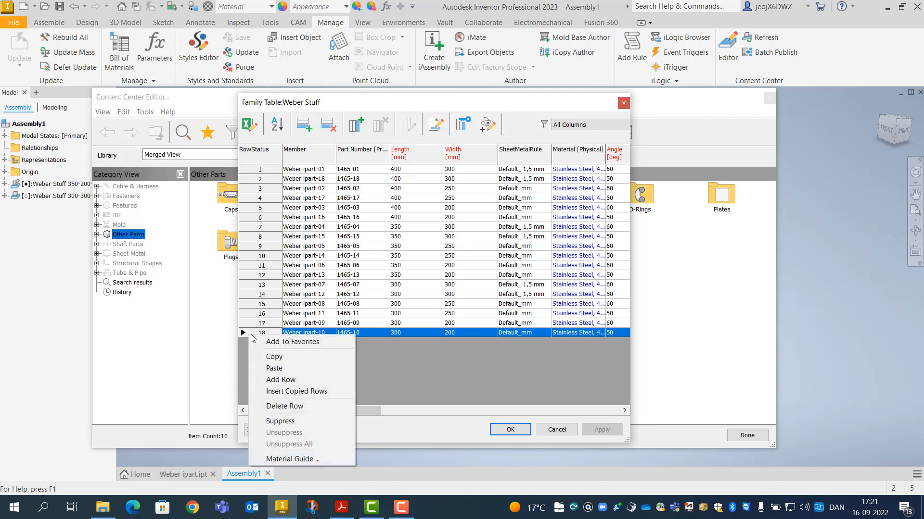
{"action": "left_click", "coordinate": [275, 368]}
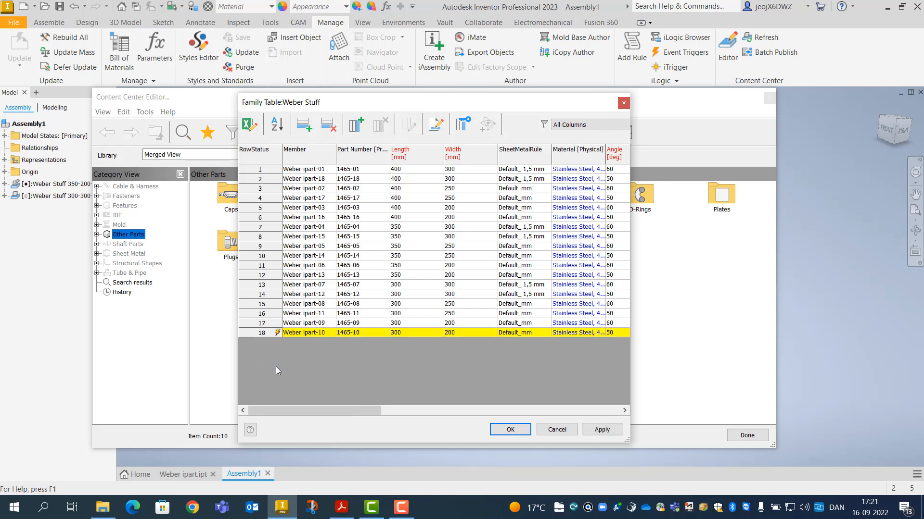
{"action": "left_click", "coordinate": [556, 429]}
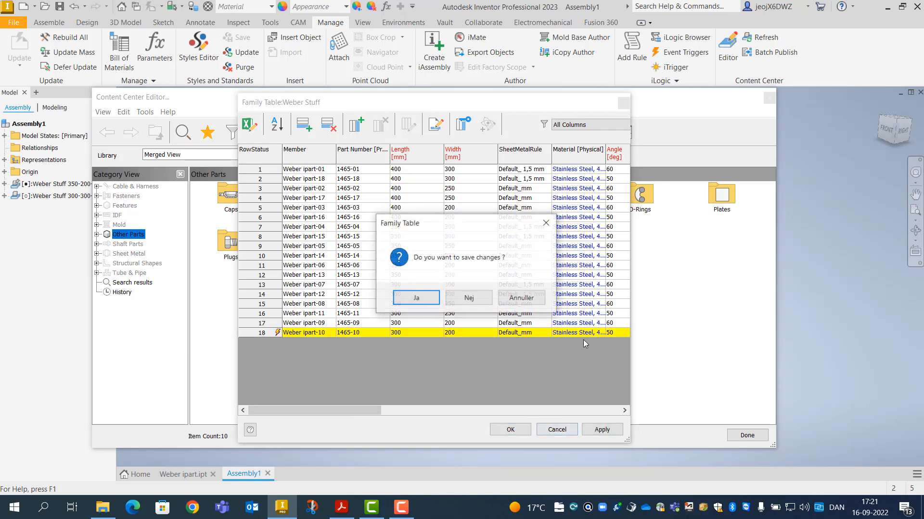
{"action": "left_click", "coordinate": [465, 300]}
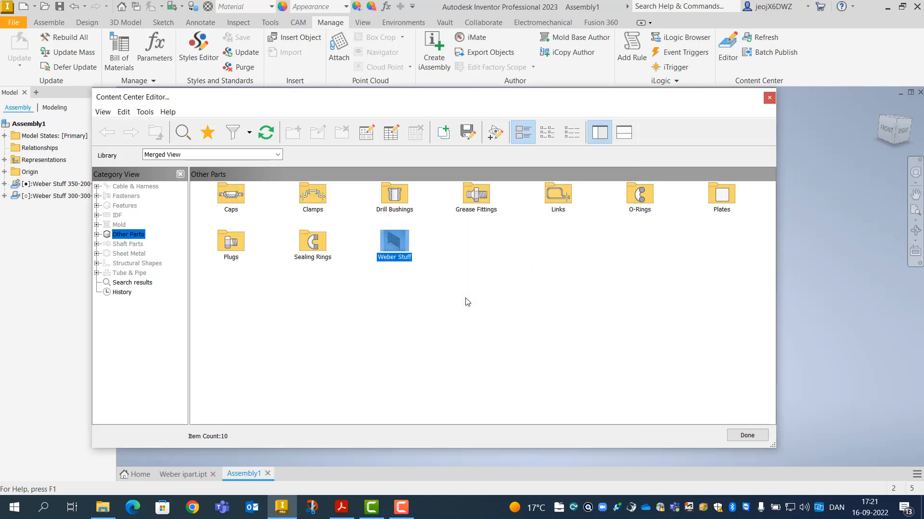
Reopen the family table, add row 19, and paste row 18's values into it
{"action": "right_click", "coordinate": [415, 259]}
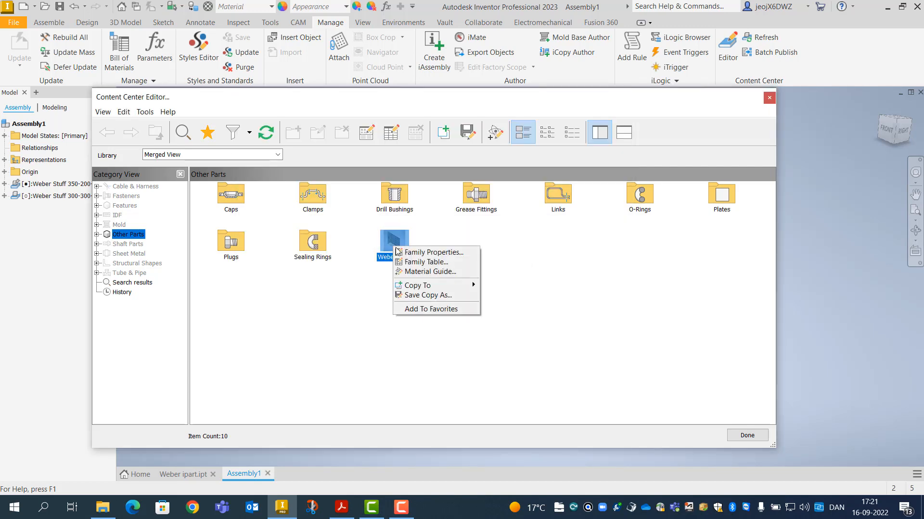
{"action": "left_click", "coordinate": [420, 263]}
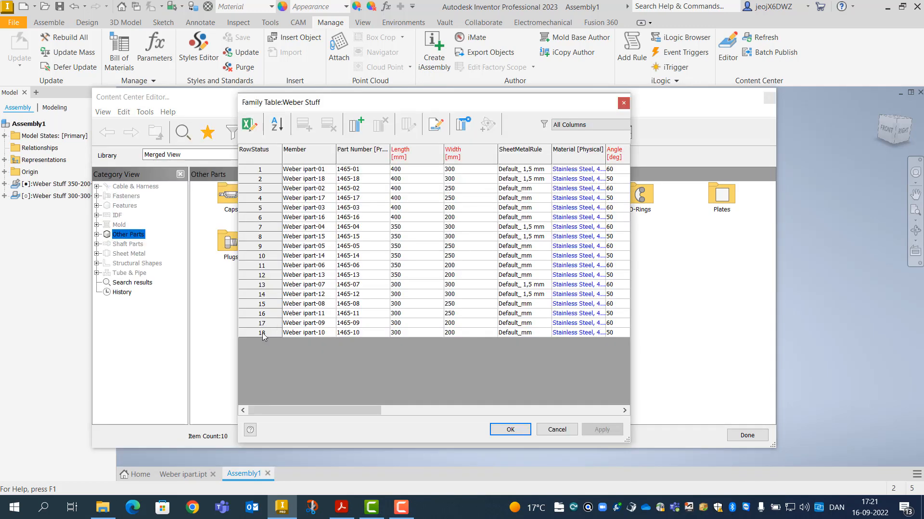
{"action": "right_click", "coordinate": [264, 334]}
{"action": "left_click", "coordinate": [291, 378]}
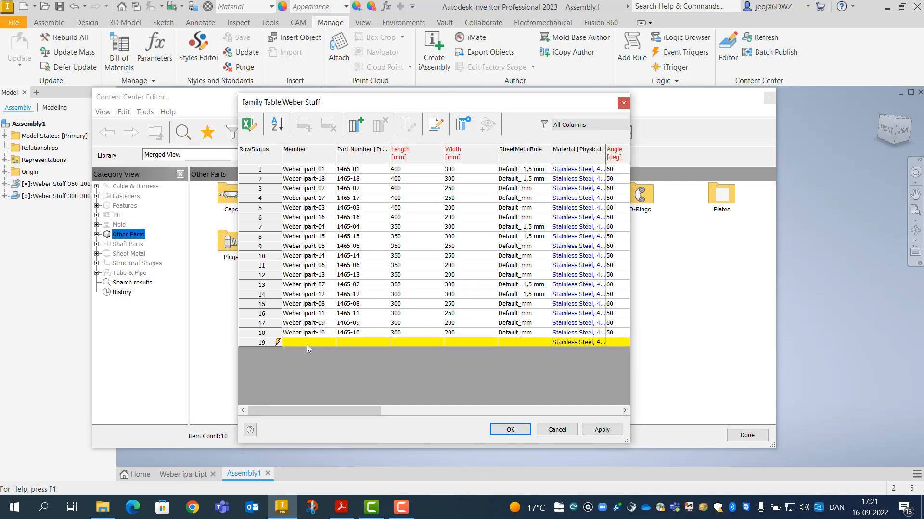
{"action": "left_click", "coordinate": [264, 334]}
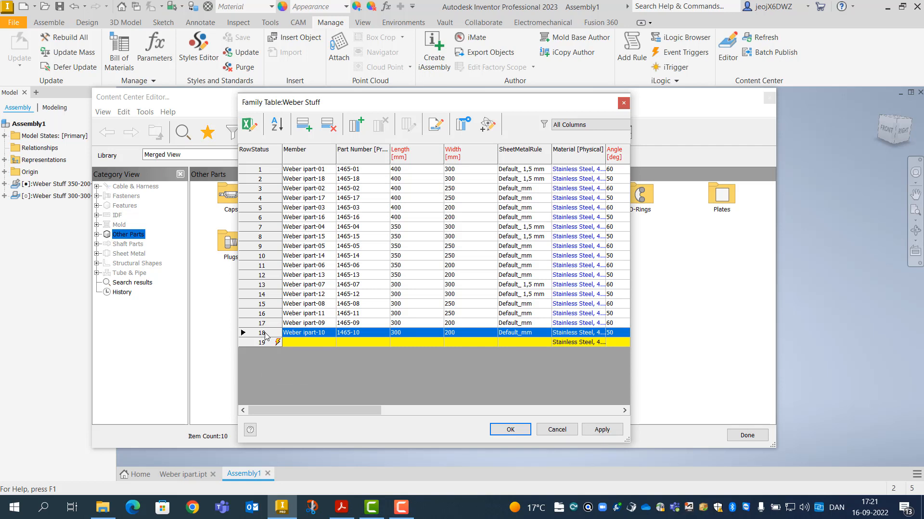
{"action": "right_click", "coordinate": [265, 335]}
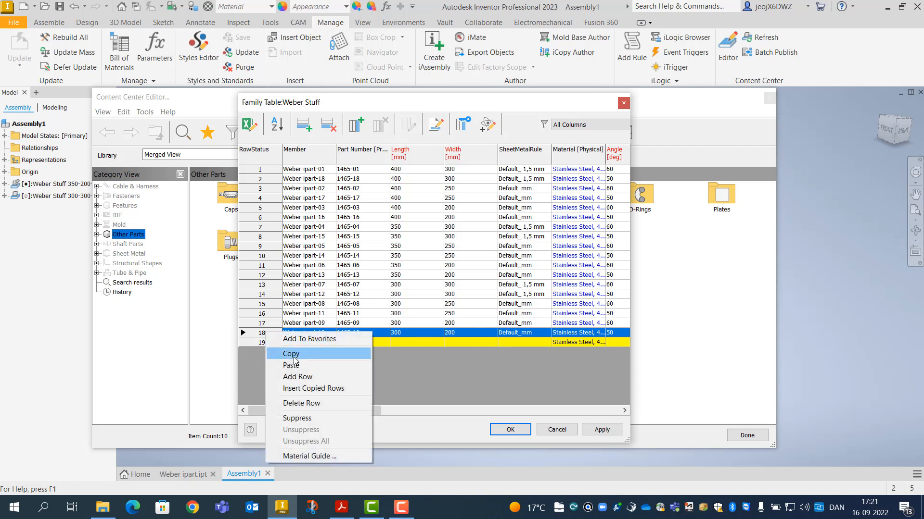
{"action": "left_click", "coordinate": [288, 356]}
{"action": "left_click", "coordinate": [263, 343]}
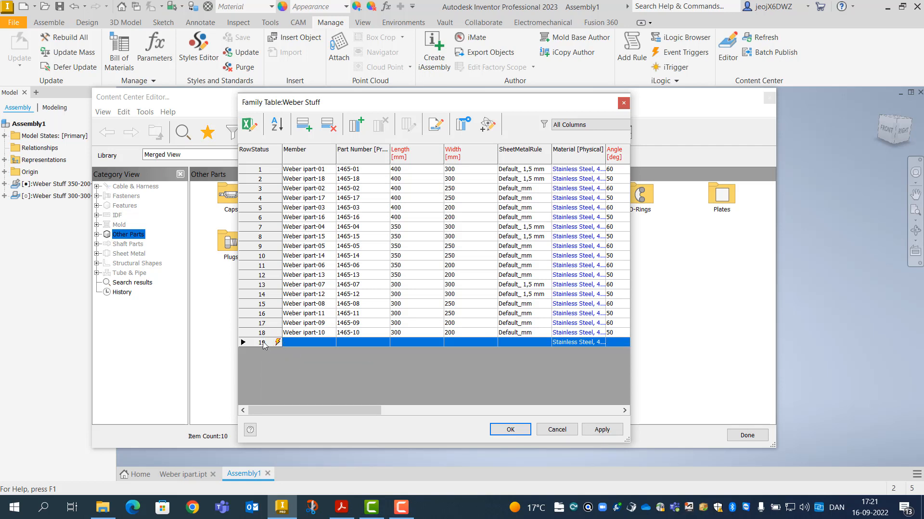
{"action": "right_click", "coordinate": [263, 344]}
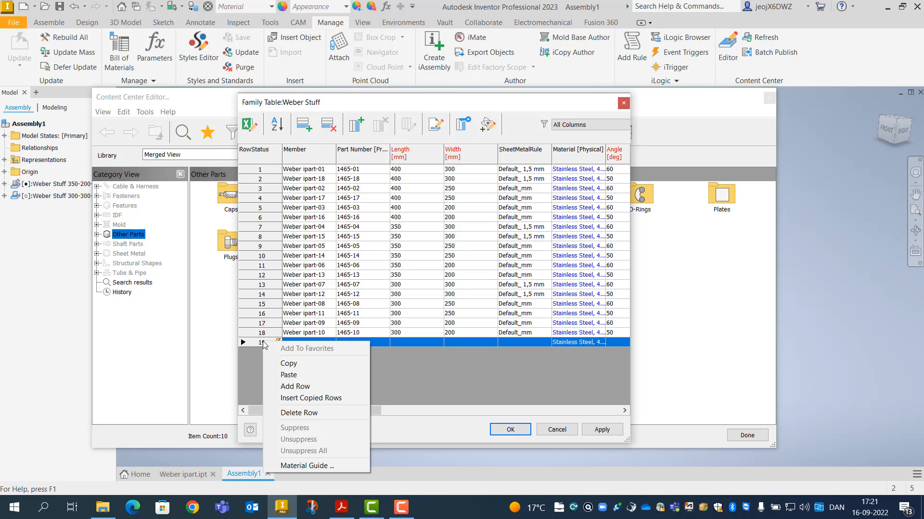
{"action": "left_click", "coordinate": [287, 376]}
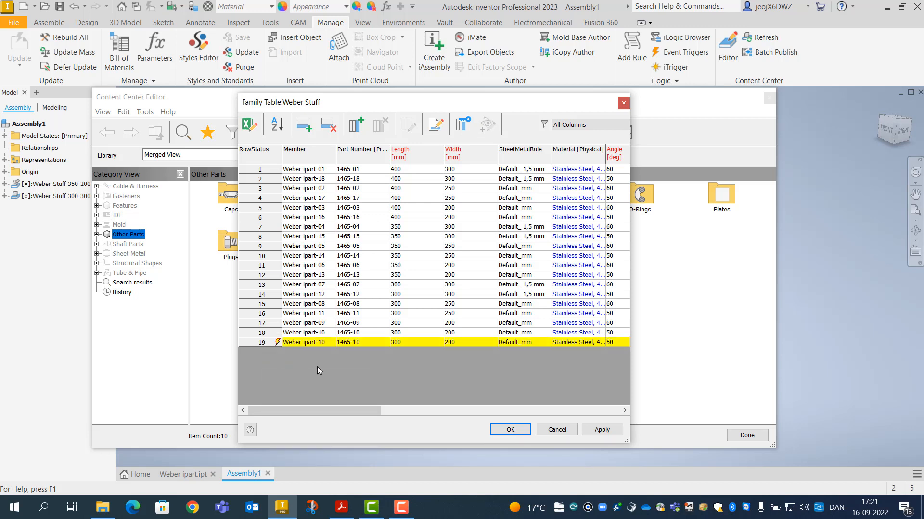
Set row 19 to Weber ipart-19, part number 1465-19, width 350, and accept the table
{"action": "double_click", "coordinate": [325, 341]}
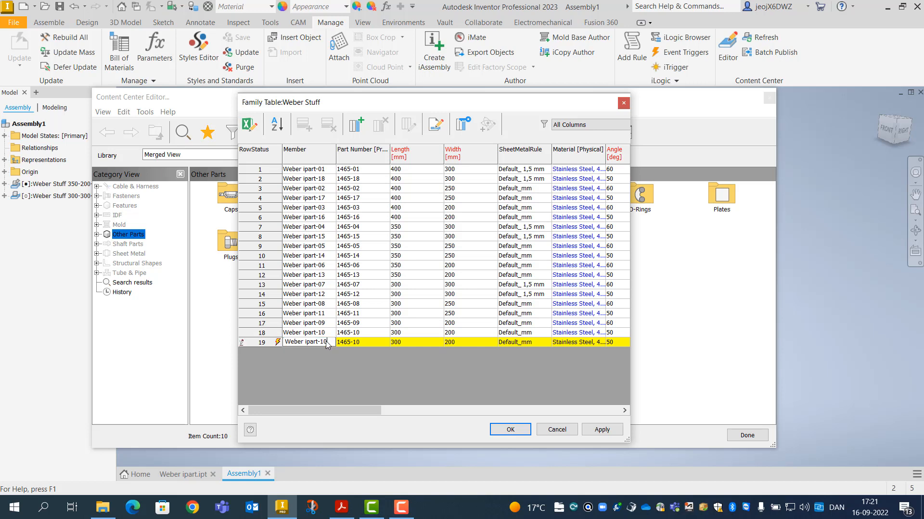
{"action": "key", "text": "BackSpace"}
{"action": "type", "text": "9"}
{"action": "left_click", "coordinate": [359, 343]}
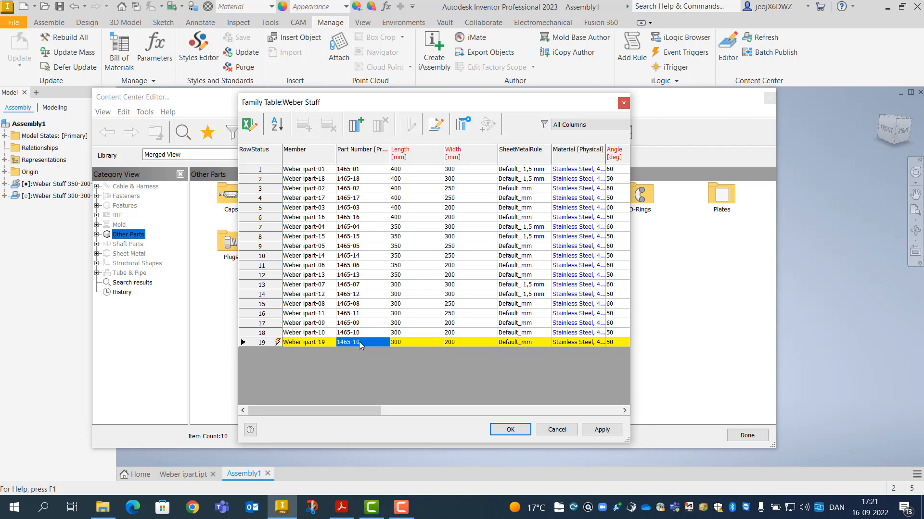
{"action": "left_click", "coordinate": [359, 341]}
{"action": "left_click", "coordinate": [458, 342]}
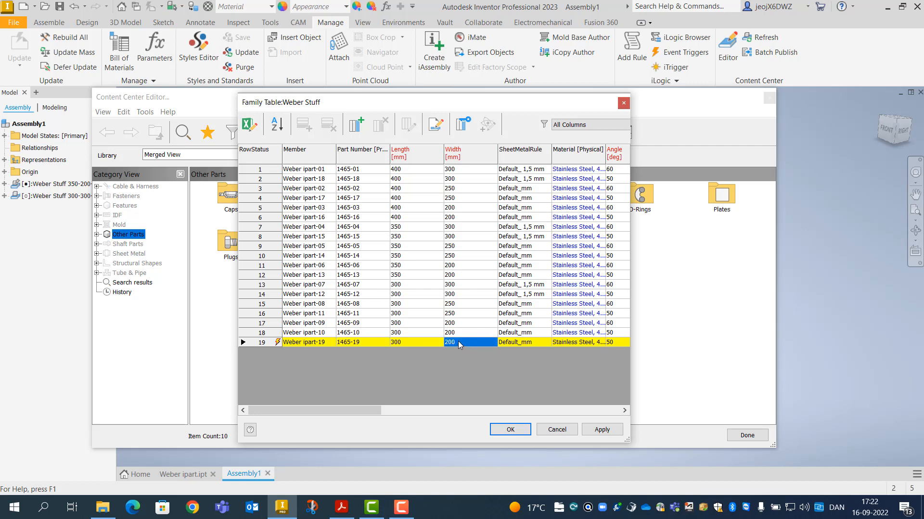
{"action": "left_click", "coordinate": [458, 342]}
{"action": "left_click", "coordinate": [510, 430]}
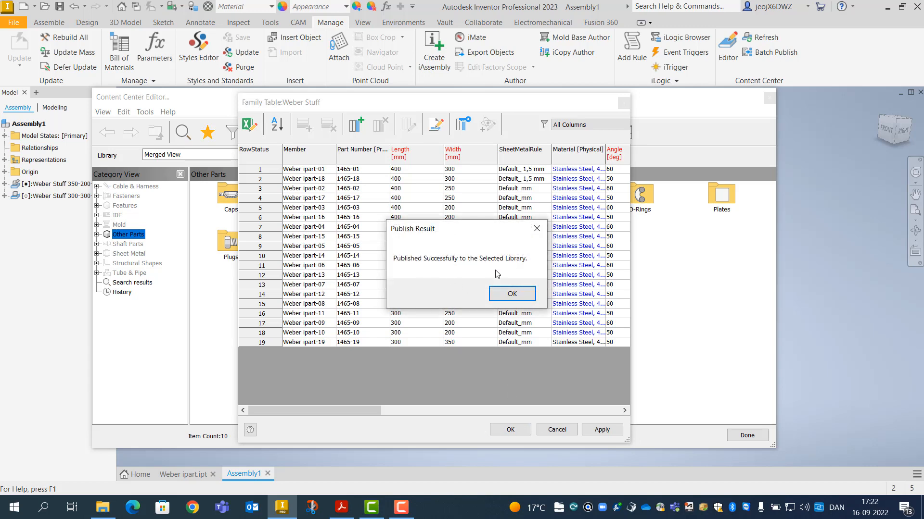
Dismiss the publish result and editor, then browse Weber Stuff in Content Center and cancel without placing
{"action": "left_click", "coordinate": [505, 294]}
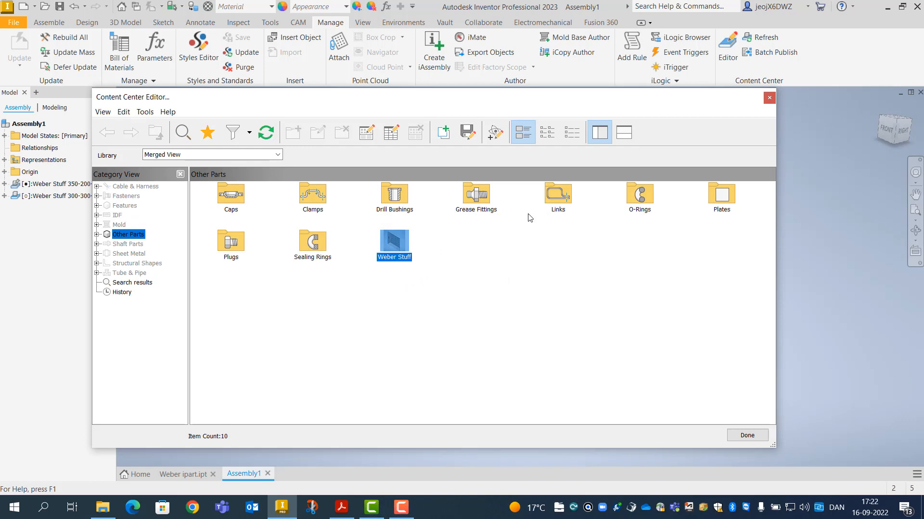
{"action": "left_click", "coordinate": [741, 435]}
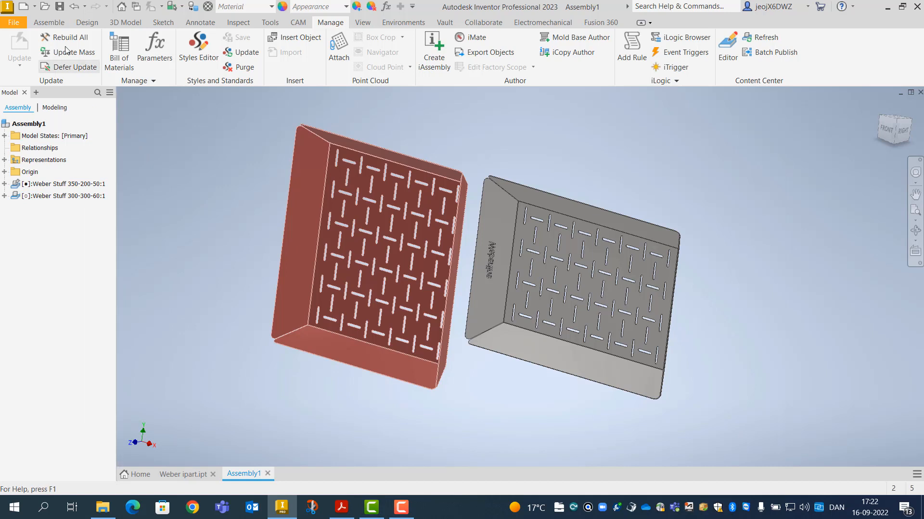
{"action": "left_click", "coordinate": [50, 22]}
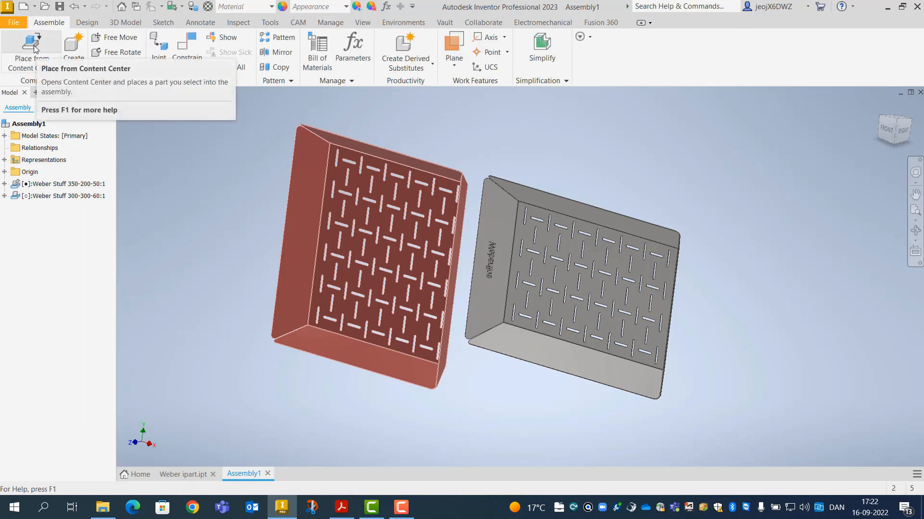
{"action": "left_click", "coordinate": [43, 68]}
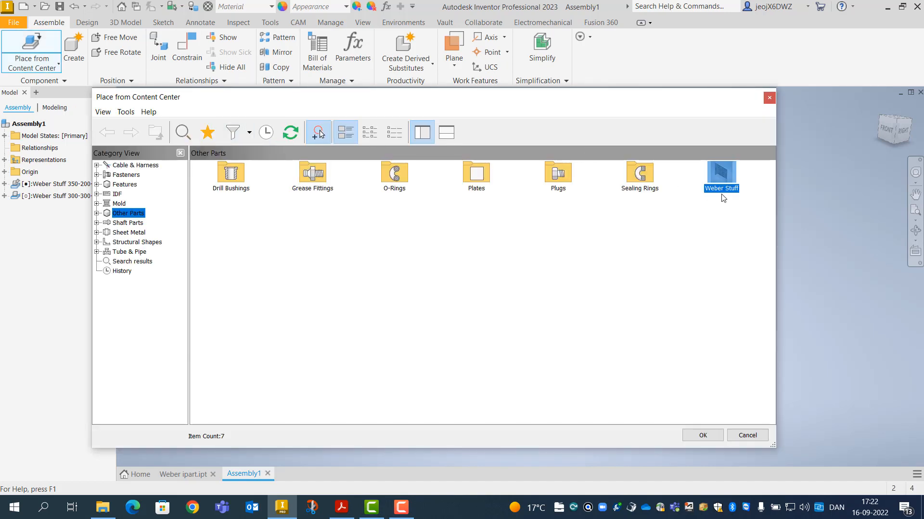
{"action": "double_click", "coordinate": [719, 172]}
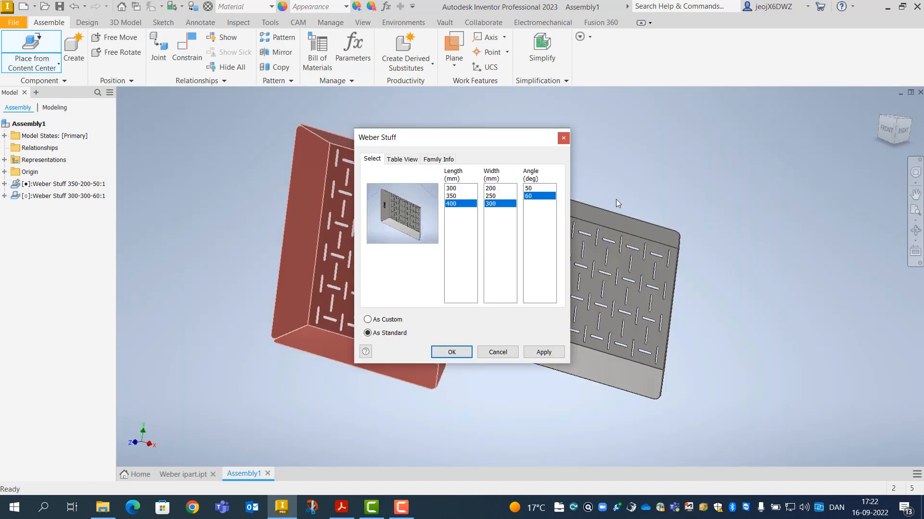
{"action": "left_click", "coordinate": [498, 352]}
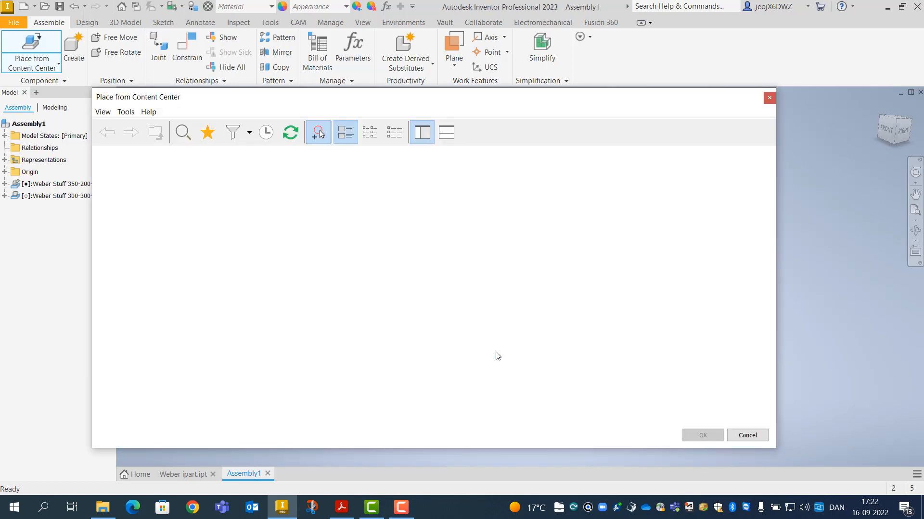
{"action": "left_click", "coordinate": [746, 436]}
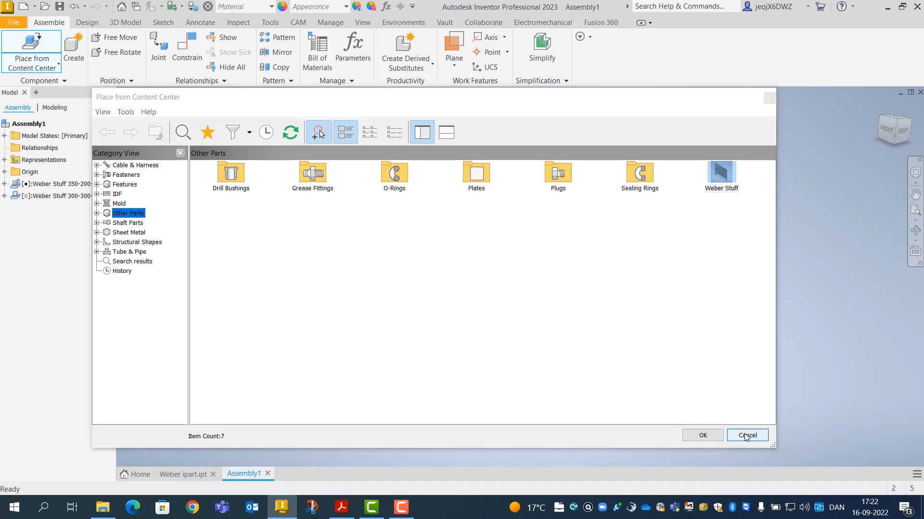
Close Assembly1 without saving and confirm the Weber Stuff family table lists the 300 x 350 member
{"action": "left_click", "coordinate": [920, 92]}
{"action": "left_click", "coordinate": [455, 272]}
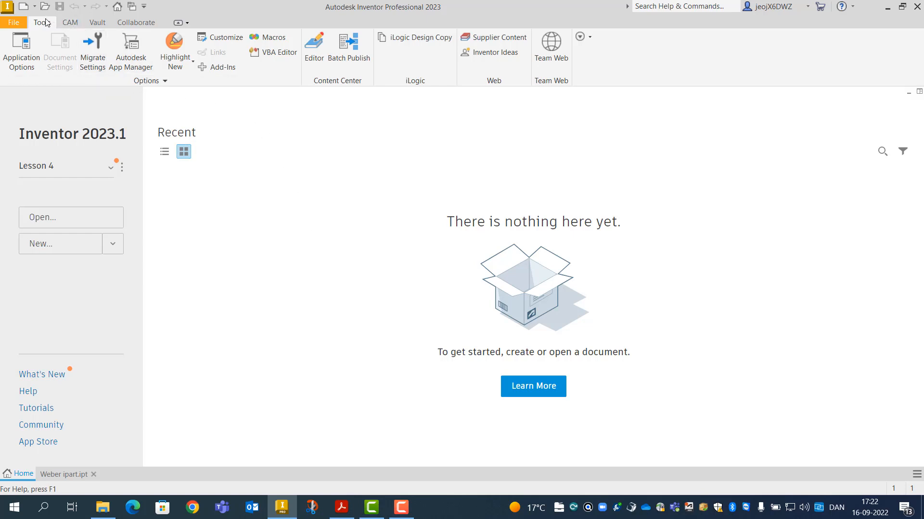
{"action": "left_click", "coordinate": [317, 55]}
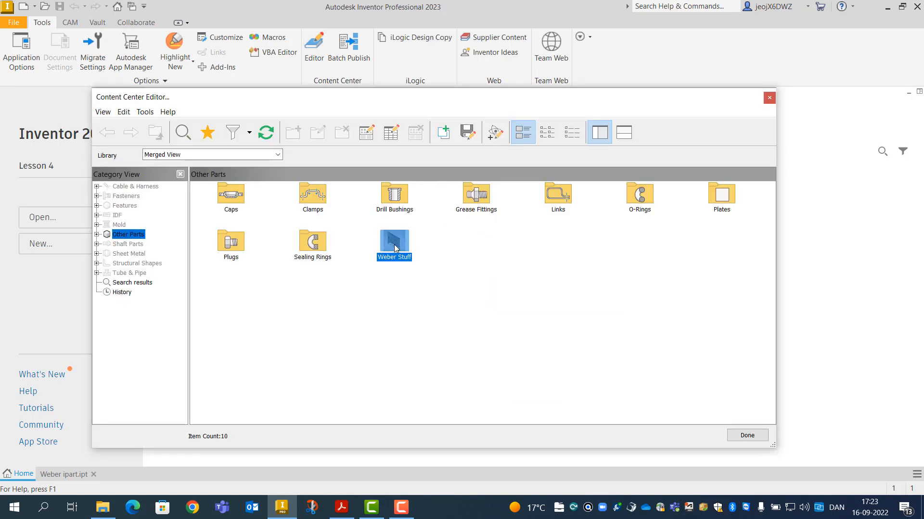
{"action": "right_click", "coordinate": [395, 246]}
{"action": "left_click", "coordinate": [418, 261]}
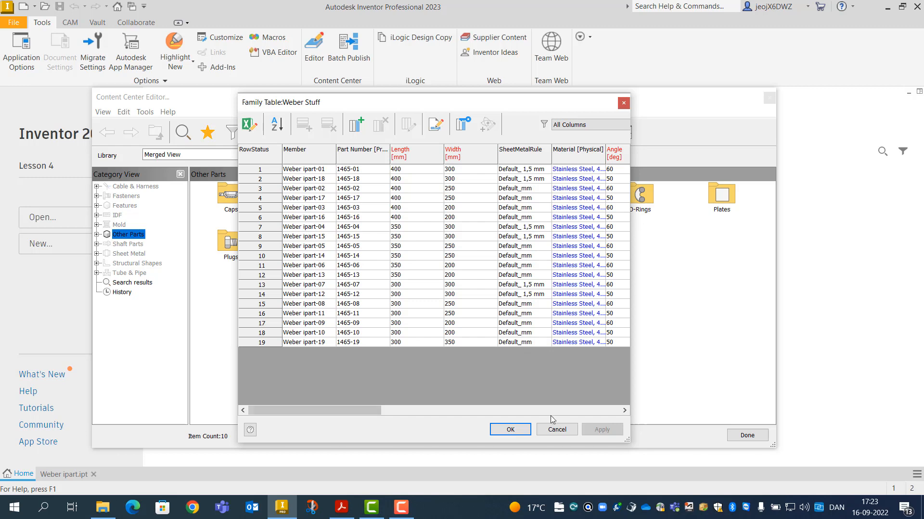
{"action": "left_click", "coordinate": [557, 430]}
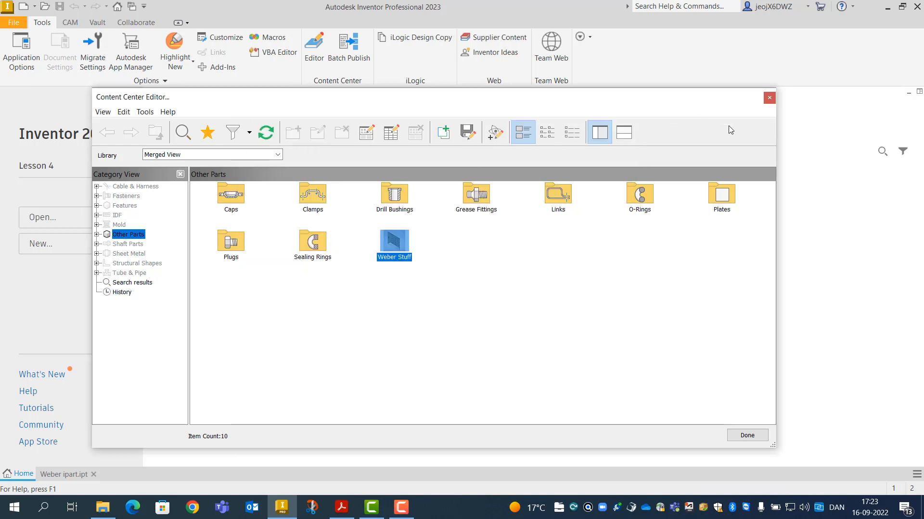
Close the Content Center Editor and start a new assembly document
{"action": "left_click", "coordinate": [747, 436]}
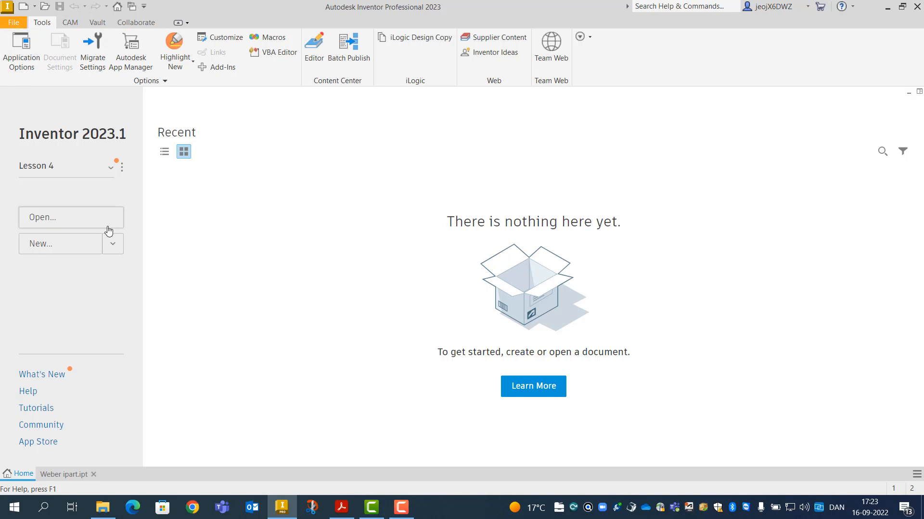
{"action": "left_click", "coordinate": [116, 248]}
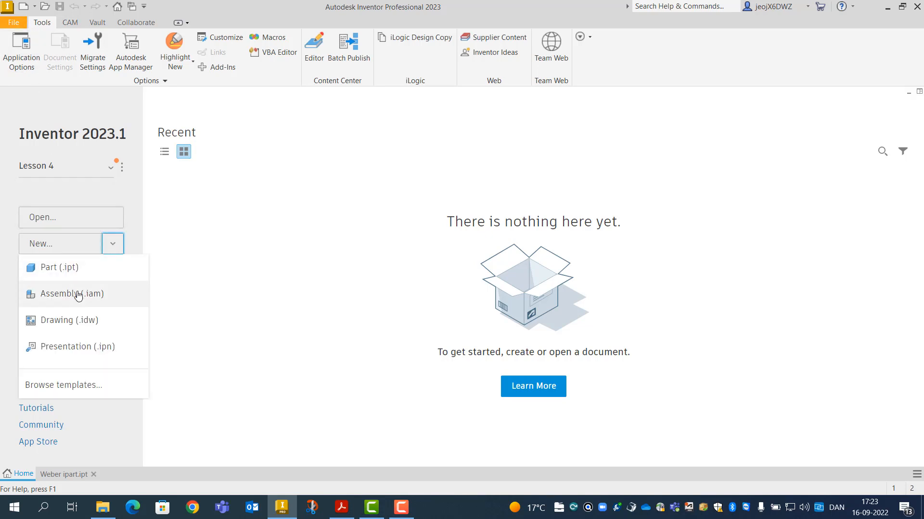
{"action": "left_click", "coordinate": [46, 293]}
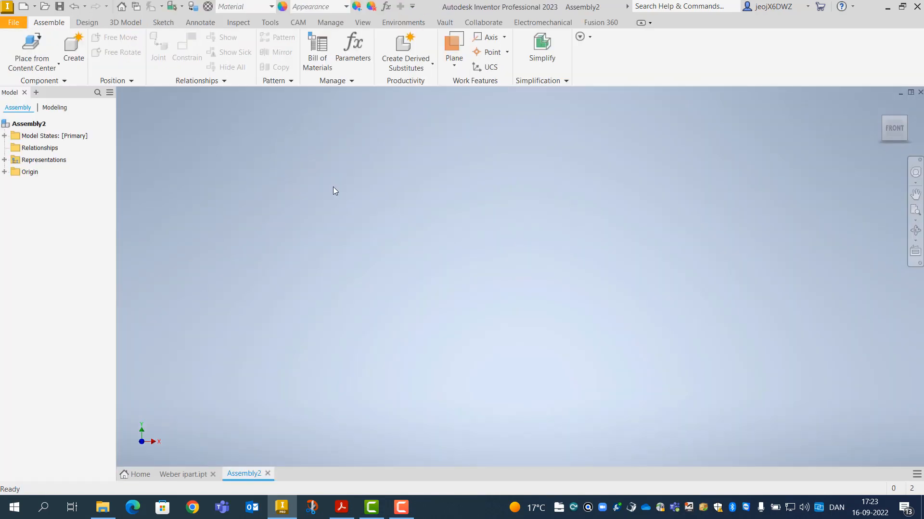
Pick row 19 (300 x 350) of Weber Stuff in Table View and place one plate in Assembly2
{"action": "left_click", "coordinate": [39, 48]}
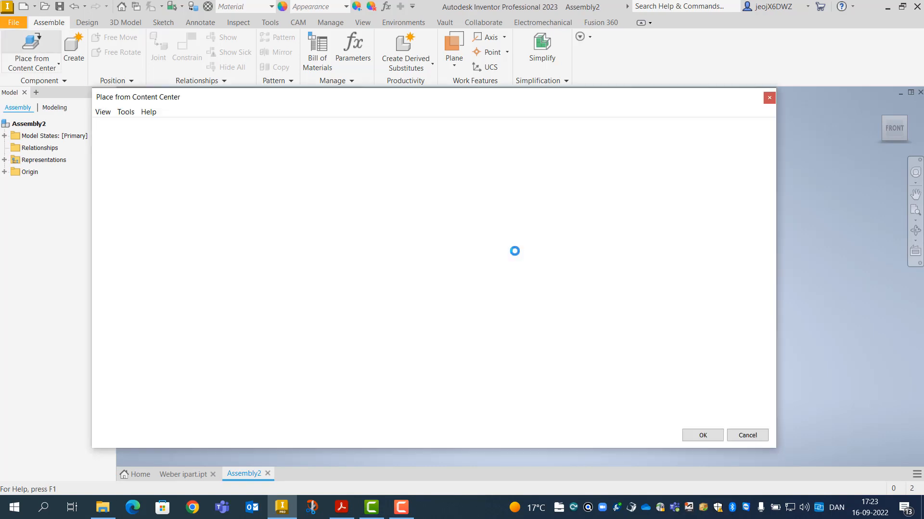
{"action": "double_click", "coordinate": [722, 179]}
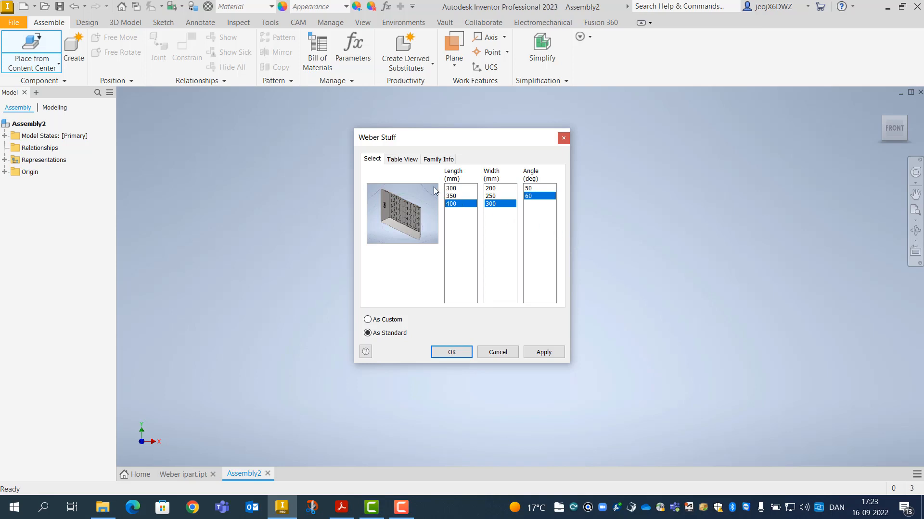
{"action": "left_click", "coordinate": [400, 160]}
{"action": "scroll", "coordinate": [498, 286], "scroll_direction": "down", "scroll_amount": 1}
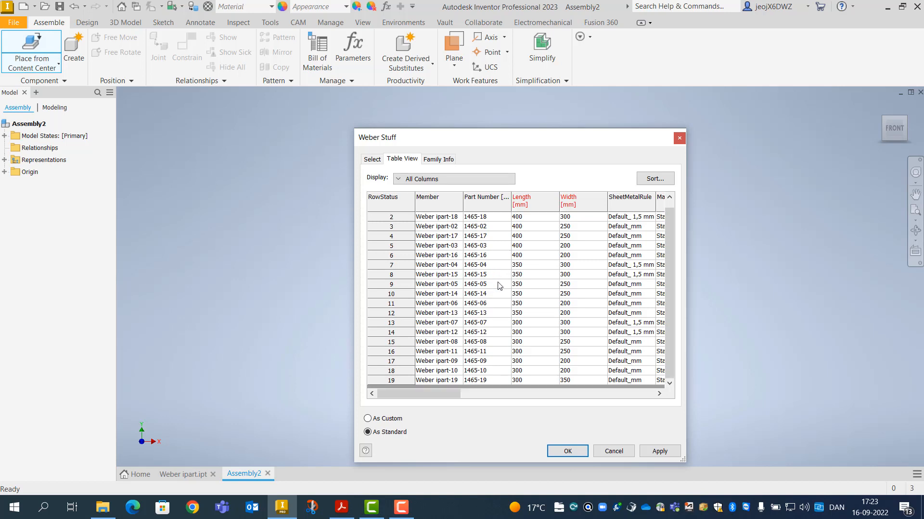
{"action": "left_click", "coordinate": [391, 381]}
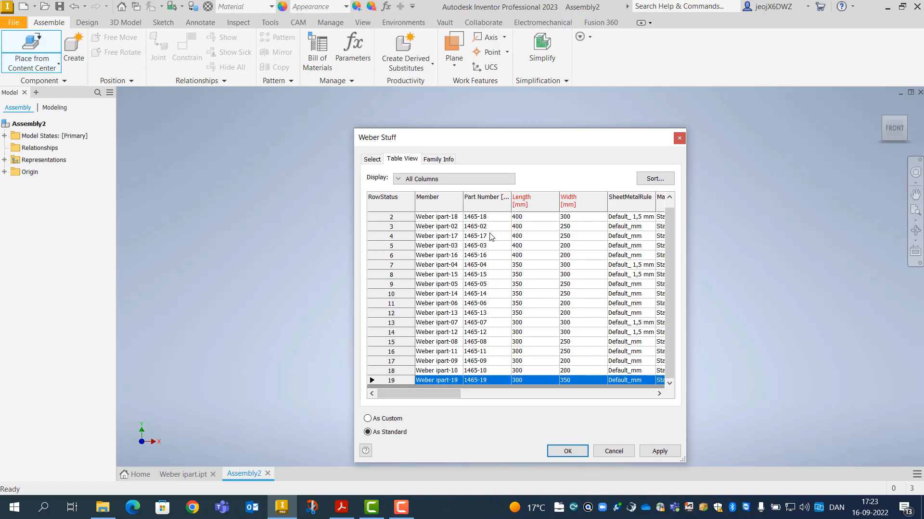
{"action": "left_click", "coordinate": [655, 454]}
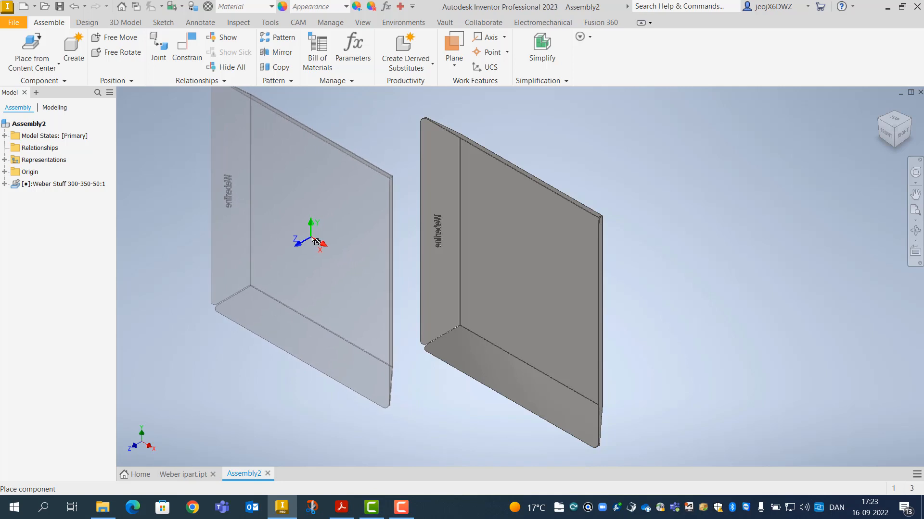
{"action": "right_click", "coordinate": [315, 241]}
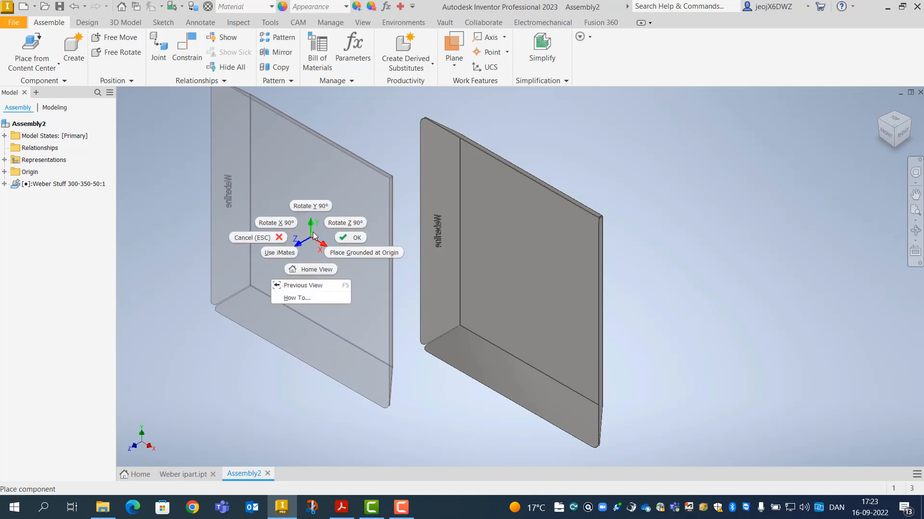
{"action": "left_click", "coordinate": [268, 239]}
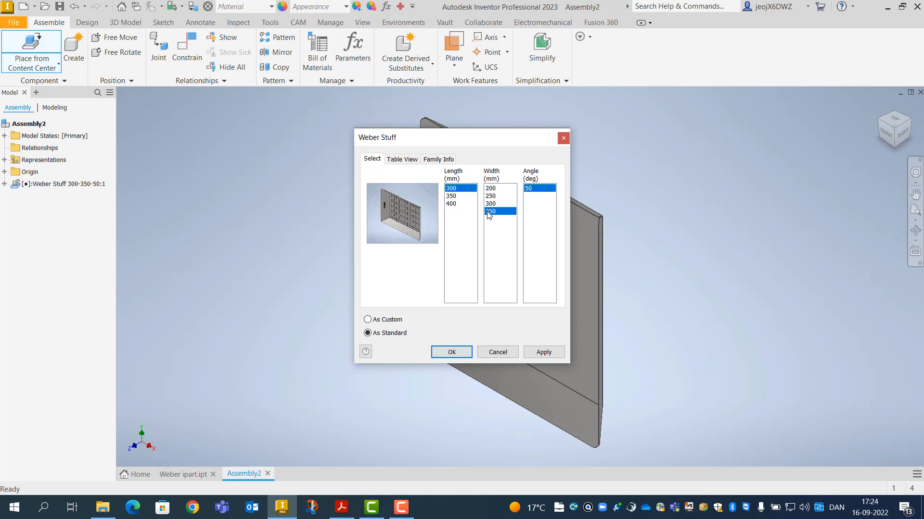
Choose Length 300 and Width 350 in the Weber Stuff dialog and place a second plate left of the first
{"action": "left_click", "coordinate": [457, 204]}
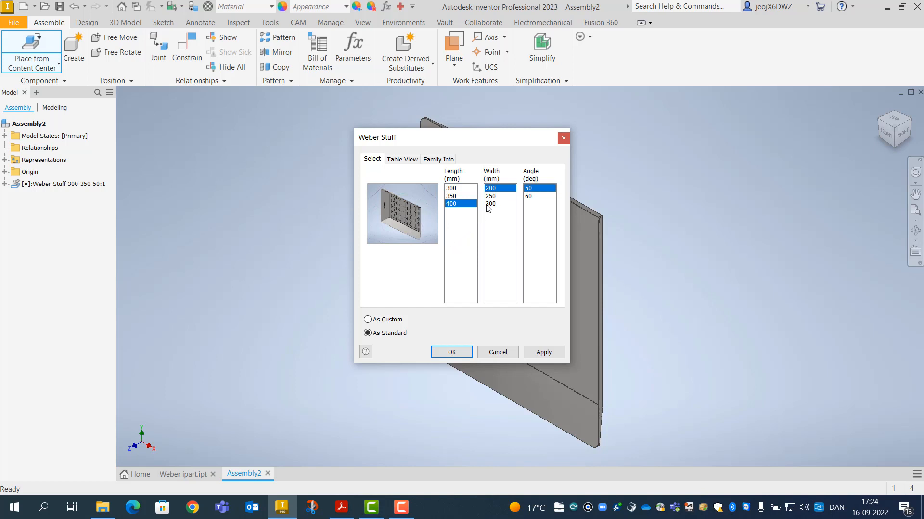
{"action": "left_click", "coordinate": [459, 197]}
{"action": "left_click", "coordinate": [451, 189]}
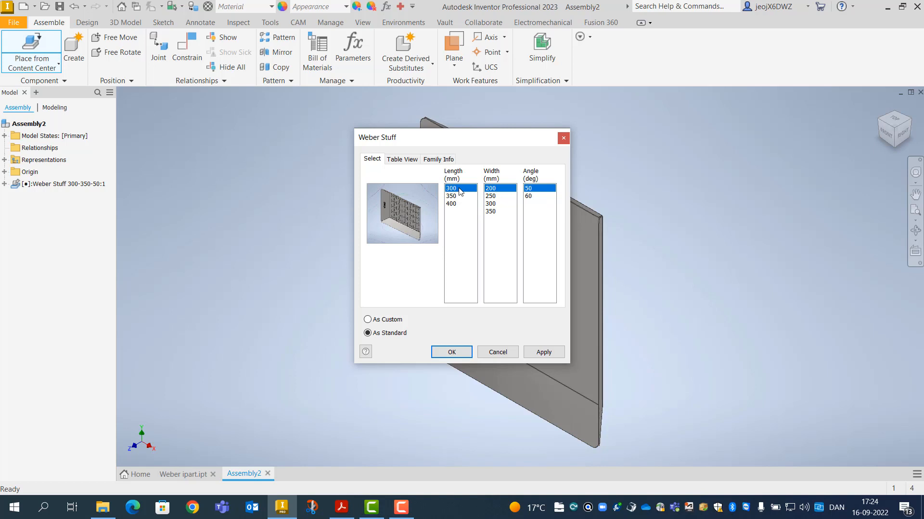
{"action": "left_click", "coordinate": [490, 212]}
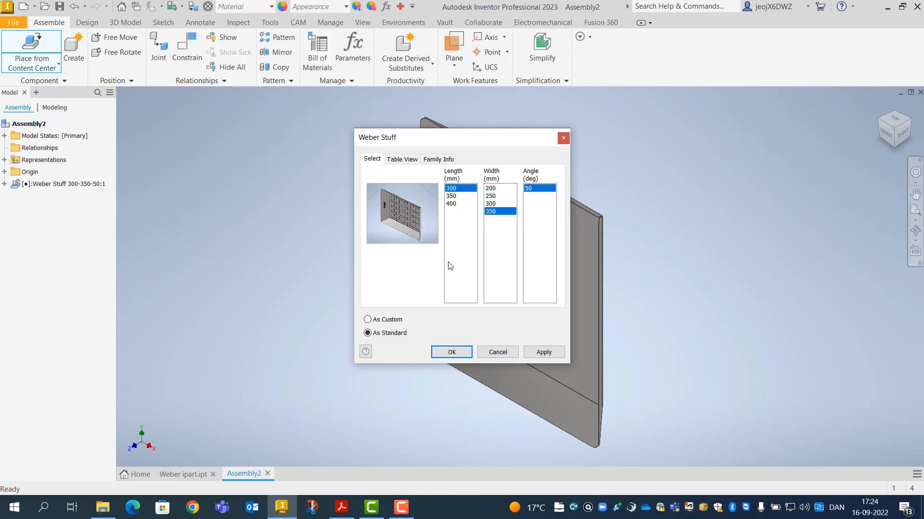
{"action": "left_click", "coordinate": [450, 205]}
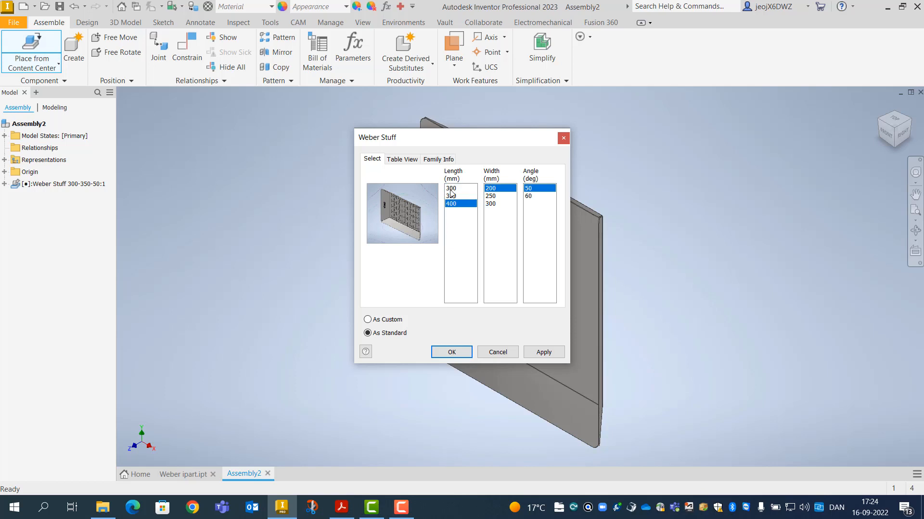
{"action": "left_click", "coordinate": [451, 190]}
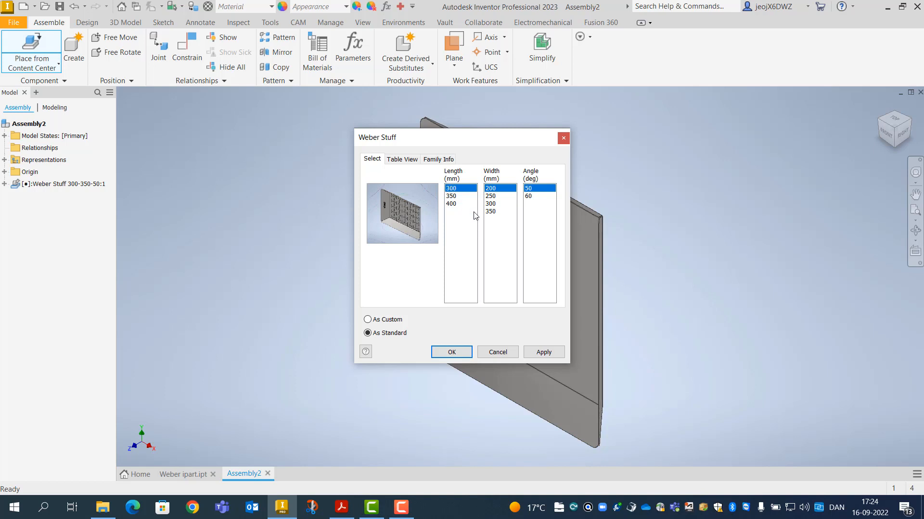
{"action": "left_click", "coordinate": [490, 212]}
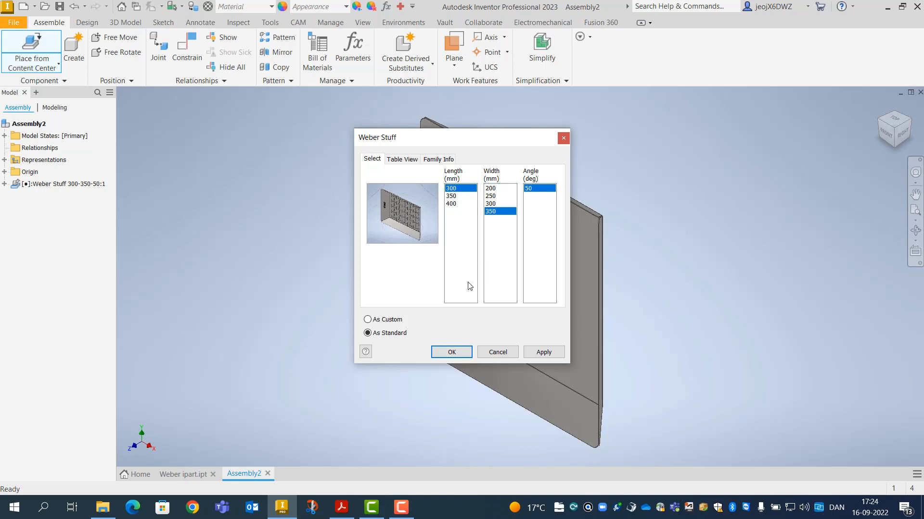
{"action": "left_click", "coordinate": [452, 354]}
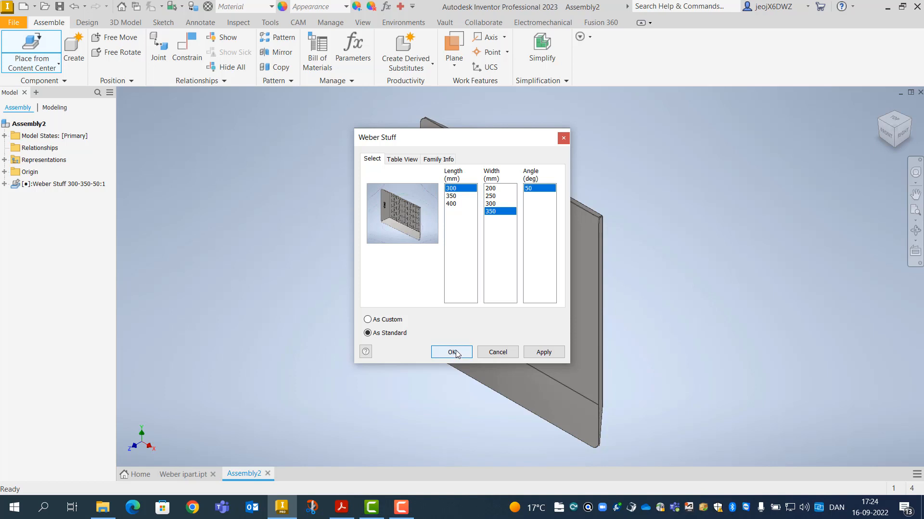
{"action": "left_click", "coordinate": [452, 352]}
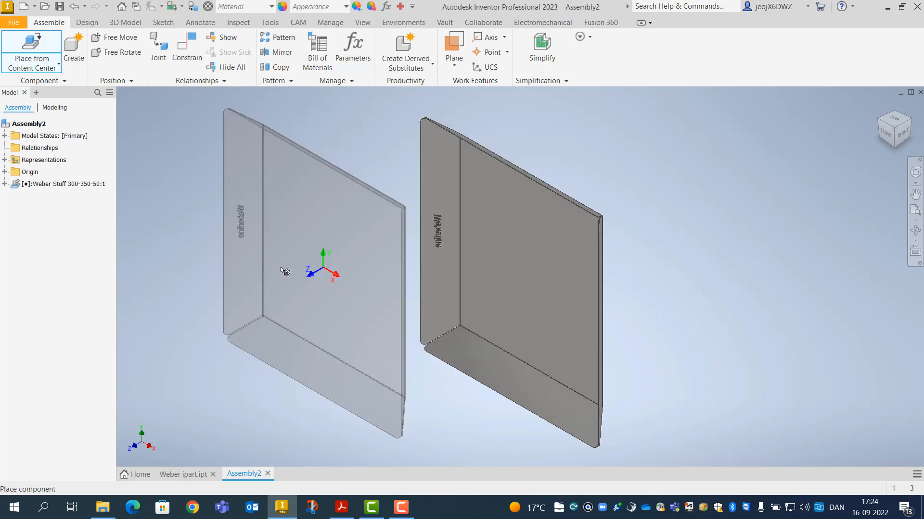
{"action": "left_click", "coordinate": [277, 256]}
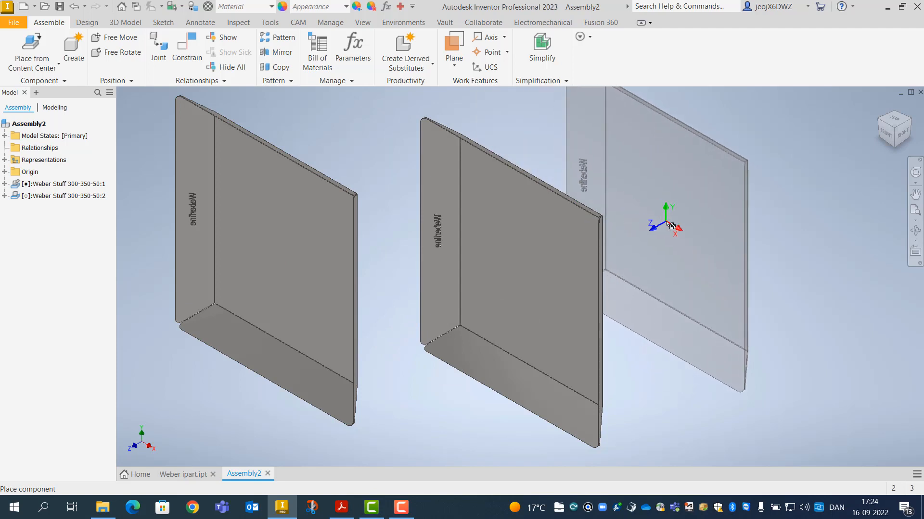
{"action": "key", "text": "Escape"}
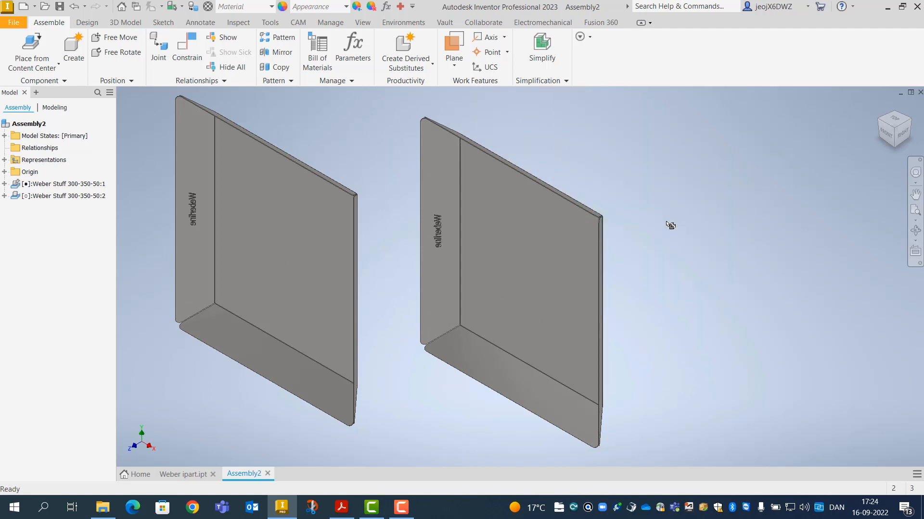